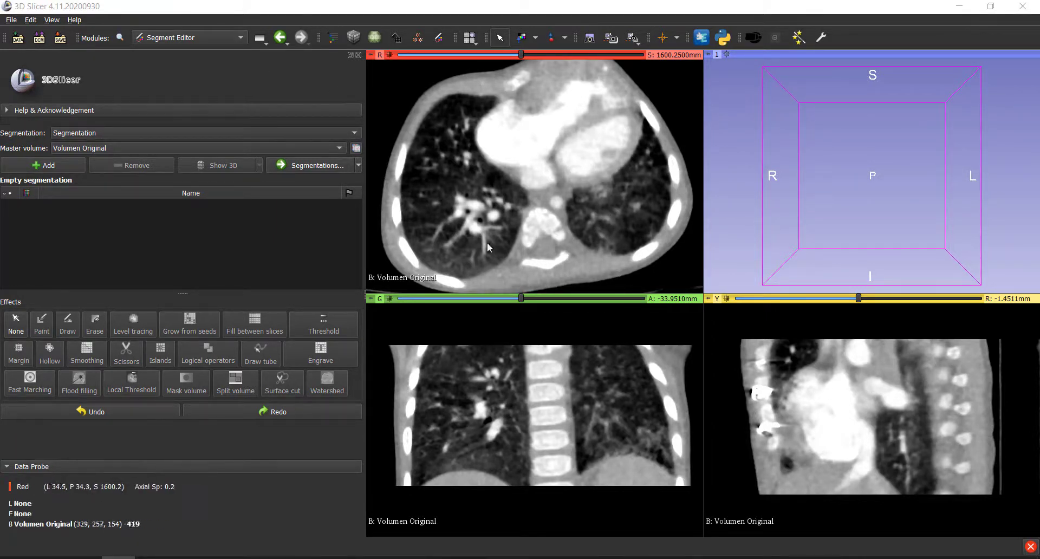
# Switch to the Volume Rendering module with Volumen Original as the rendered volume.
pyautogui.click(218, 39)
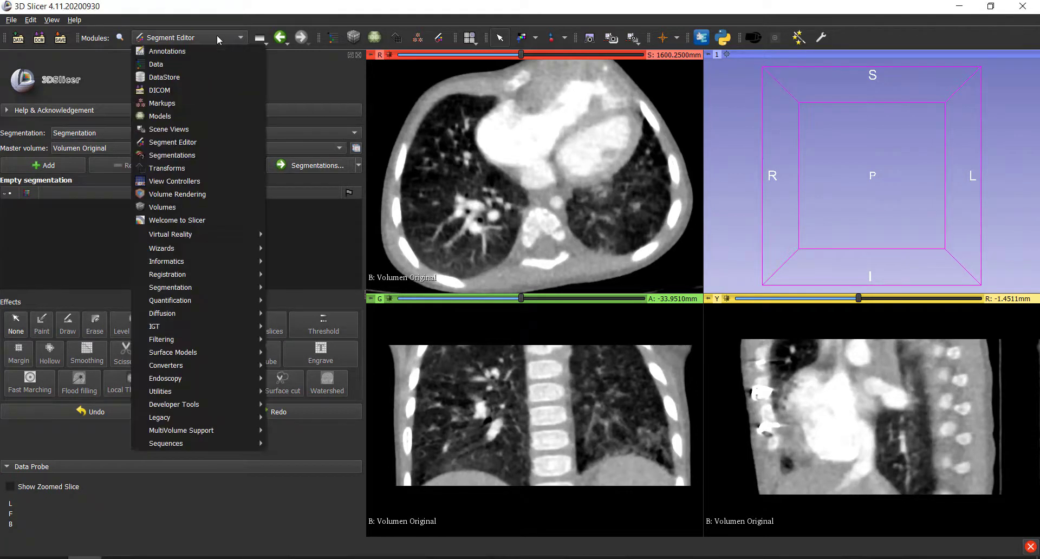
pyautogui.click(186, 194)
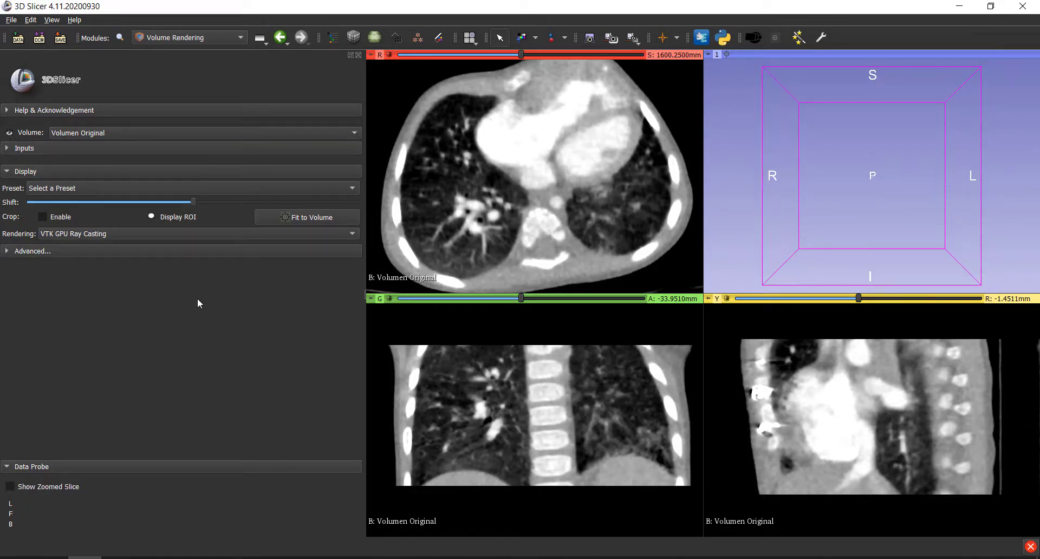
# Recentre, rotate and zoom the 3D view, then apply the CT-Cardiac3 rendering preset.
pyautogui.click(728, 55)
pyautogui.moveTo(872, 198)
pyautogui.mouseDown()
pyautogui.moveTo(897, 187)
pyautogui.moveTo(862, 180)
pyautogui.mouseUp()
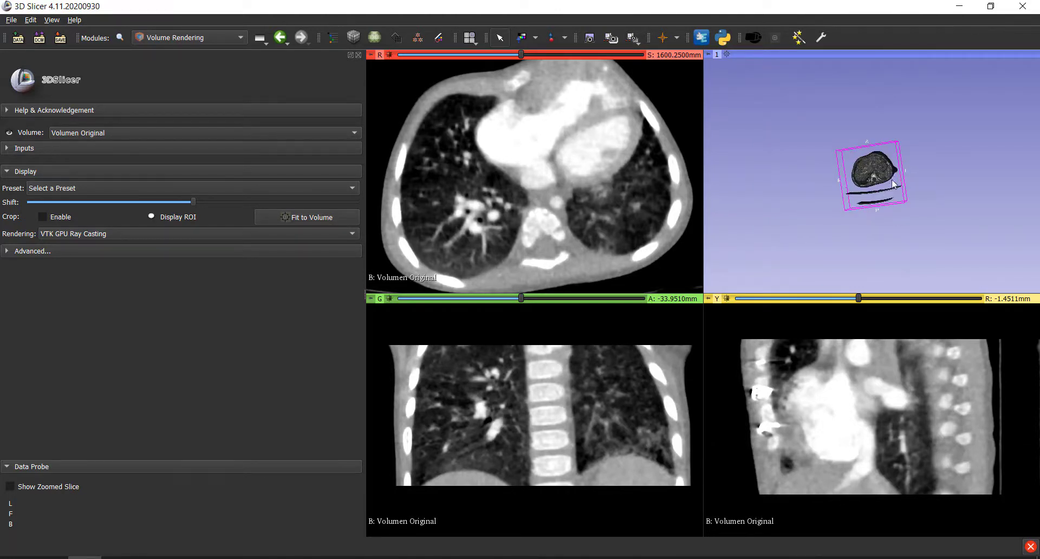
pyautogui.scroll(3, 863, 180)
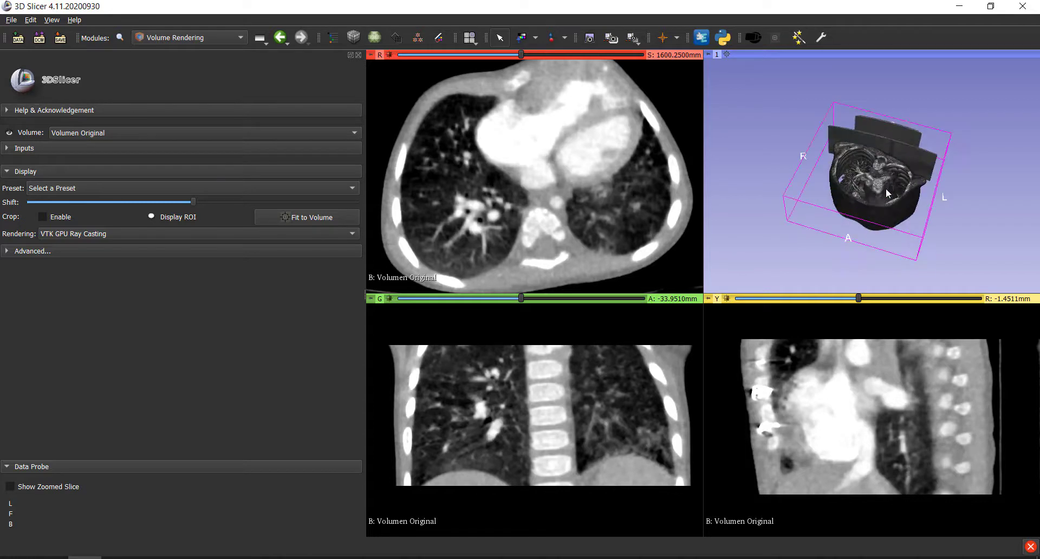
pyautogui.scroll(3, 866, 181)
pyautogui.moveTo(869, 183); pyautogui.dragTo(866, 200)
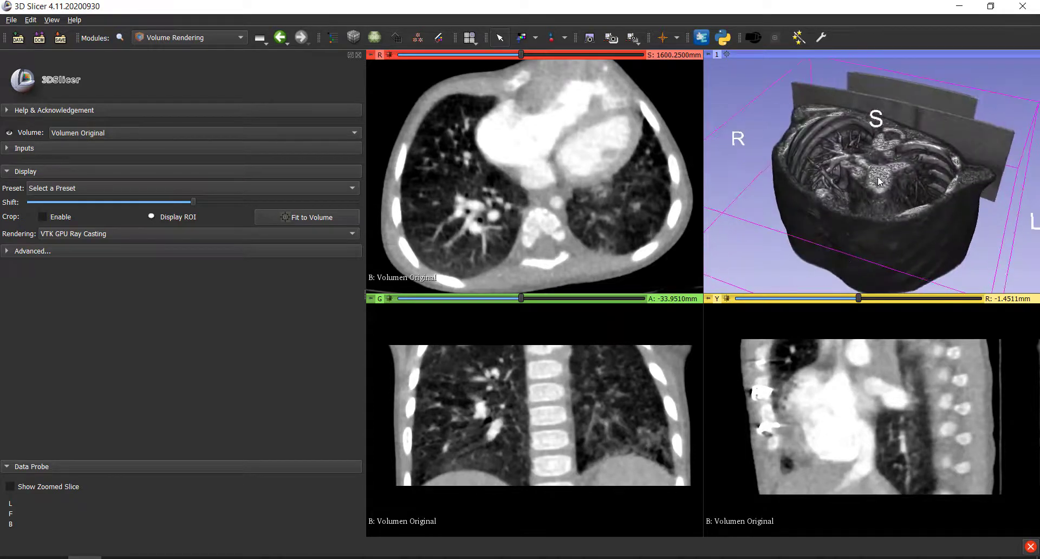
pyautogui.click(99, 187)
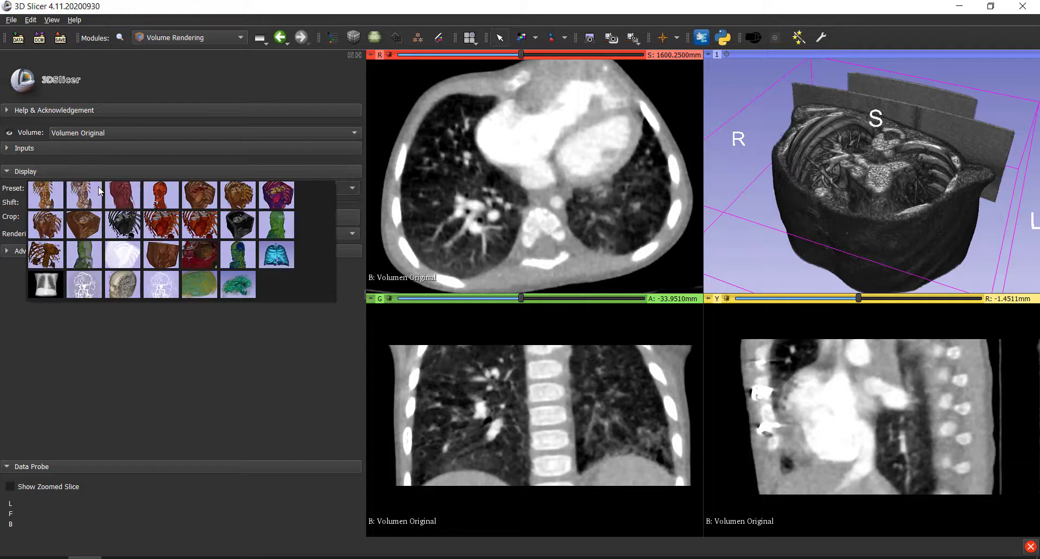
pyautogui.click(269, 196)
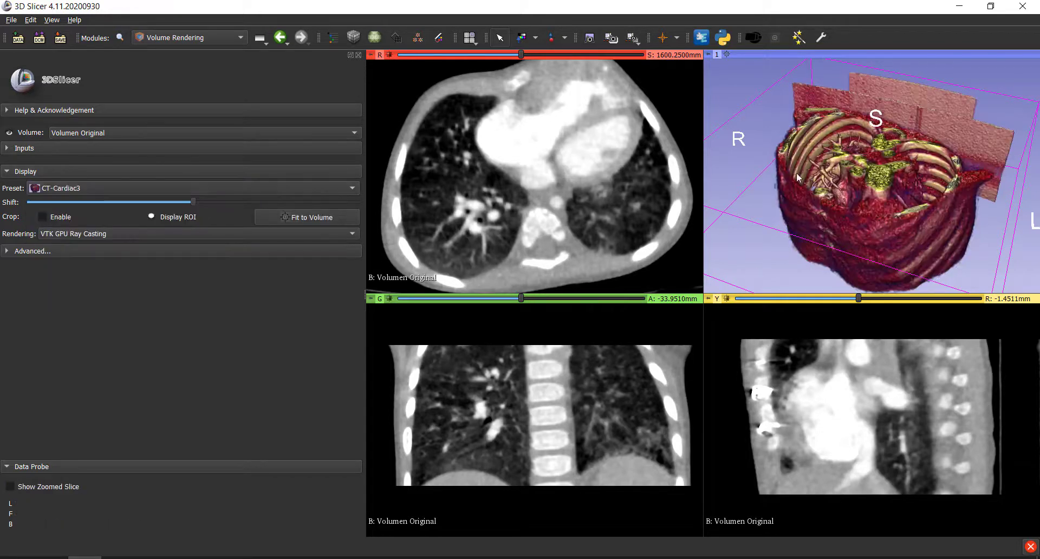
# Rotate and zoom in on the CT-Cardiac3 rendering to inspect the ribs and heart.
pyautogui.moveTo(797, 178)
pyautogui.mouseDown()
pyautogui.moveTo(882, 184)
pyautogui.moveTo(862, 166)
pyautogui.mouseUp()
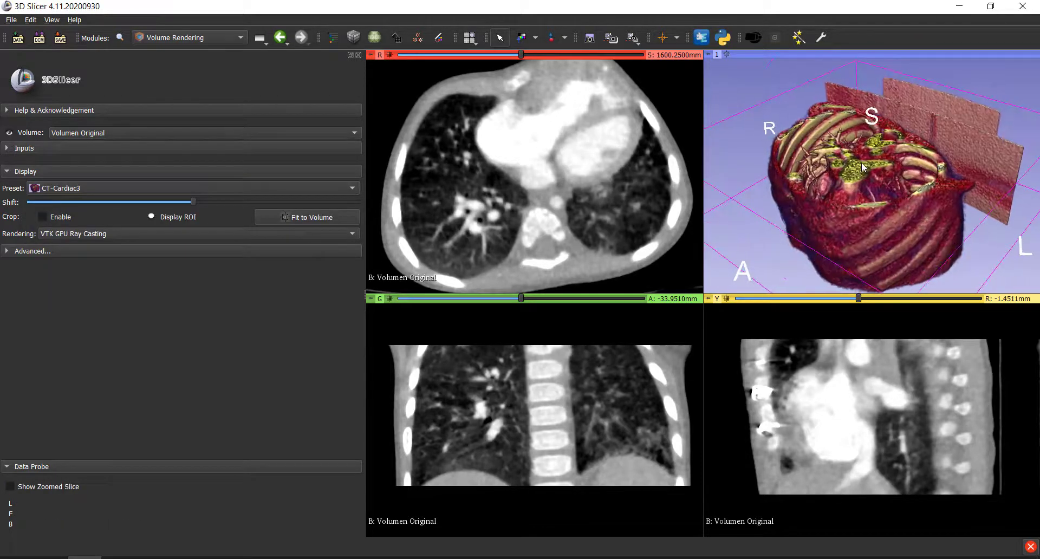
pyautogui.moveTo(957, 147); pyautogui.dragTo(916, 167)
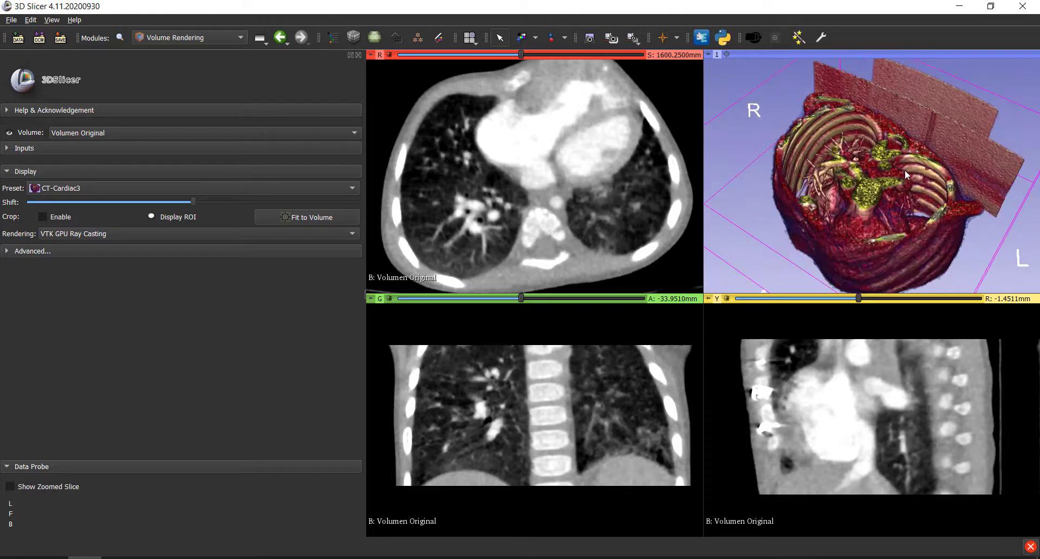
pyautogui.scroll(2, 895, 189)
pyautogui.scroll(2, 891, 193)
pyautogui.scroll(2, 890, 171)
pyautogui.scroll(2, 890, 162)
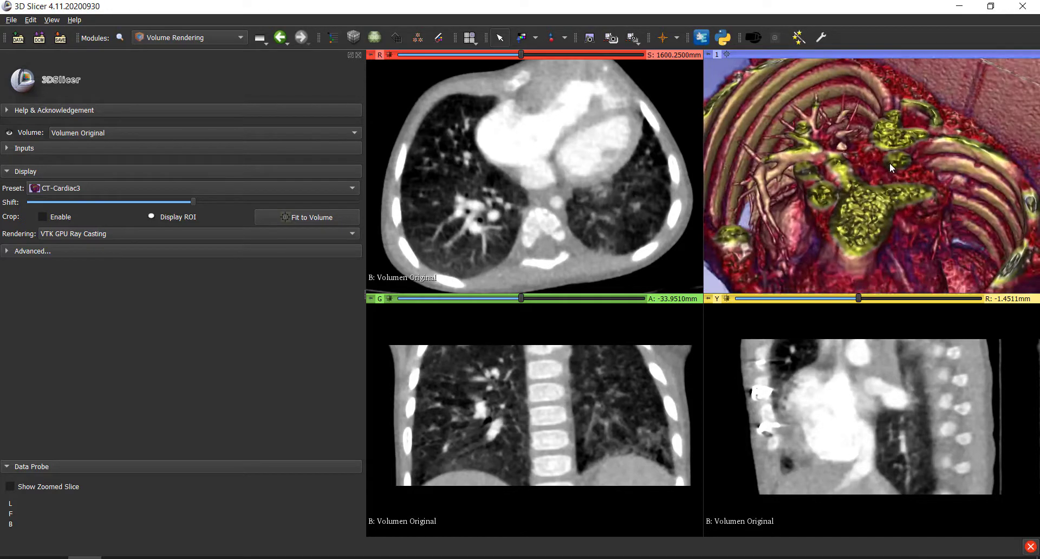
pyautogui.moveTo(889, 163); pyautogui.dragTo(881, 180)
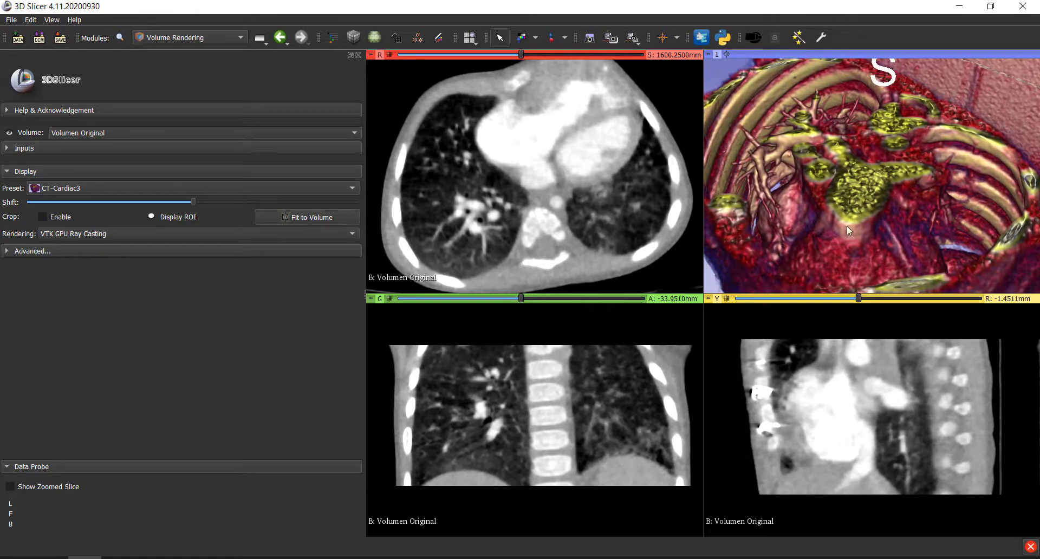
pyautogui.moveTo(847, 226)
pyautogui.mouseDown()
pyautogui.moveTo(871, 223)
pyautogui.moveTo(873, 191)
pyautogui.mouseUp()
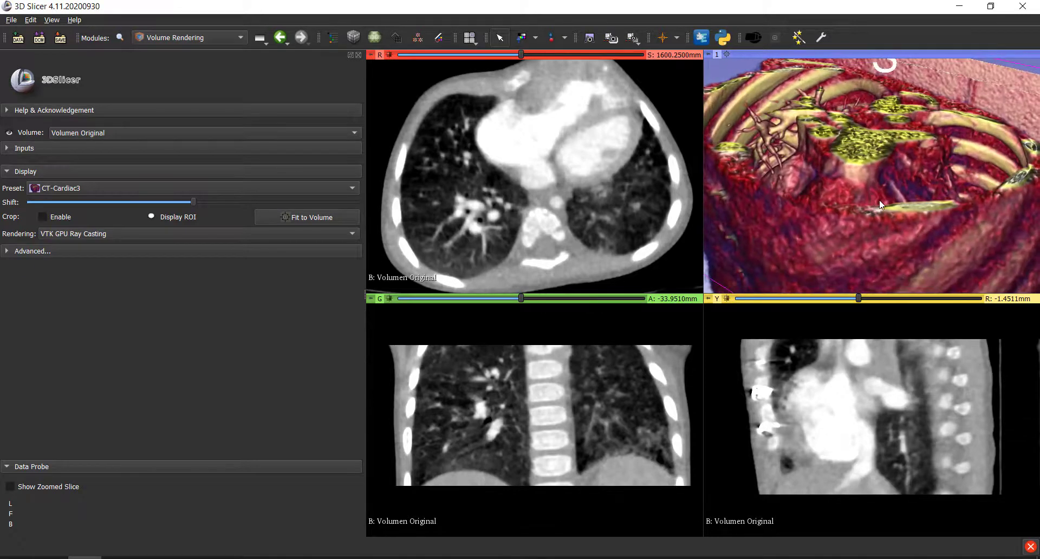
# Switch to the Segment Editor and add a new empty segment, Segment_1.
pyautogui.click(190, 38)
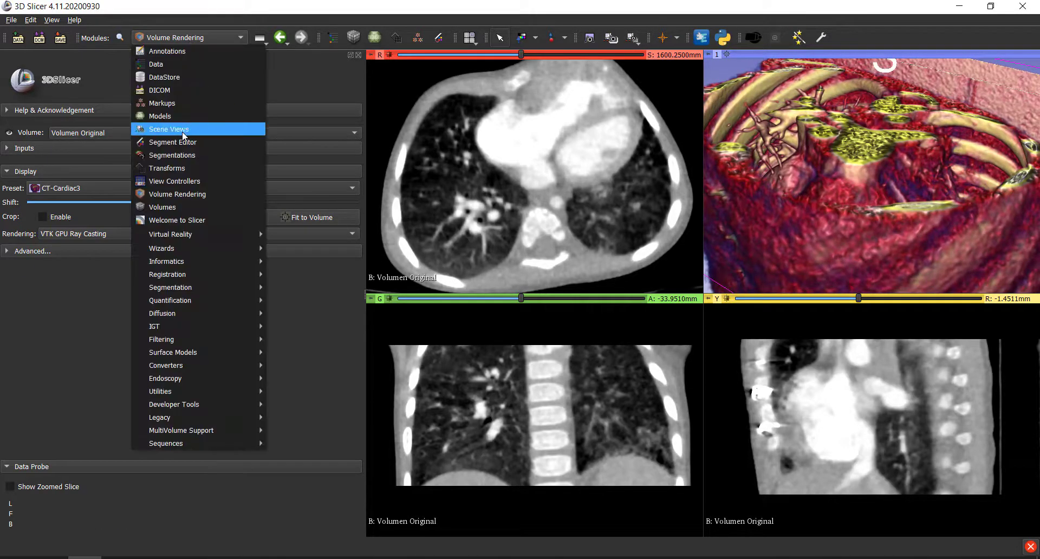
pyautogui.click(174, 142)
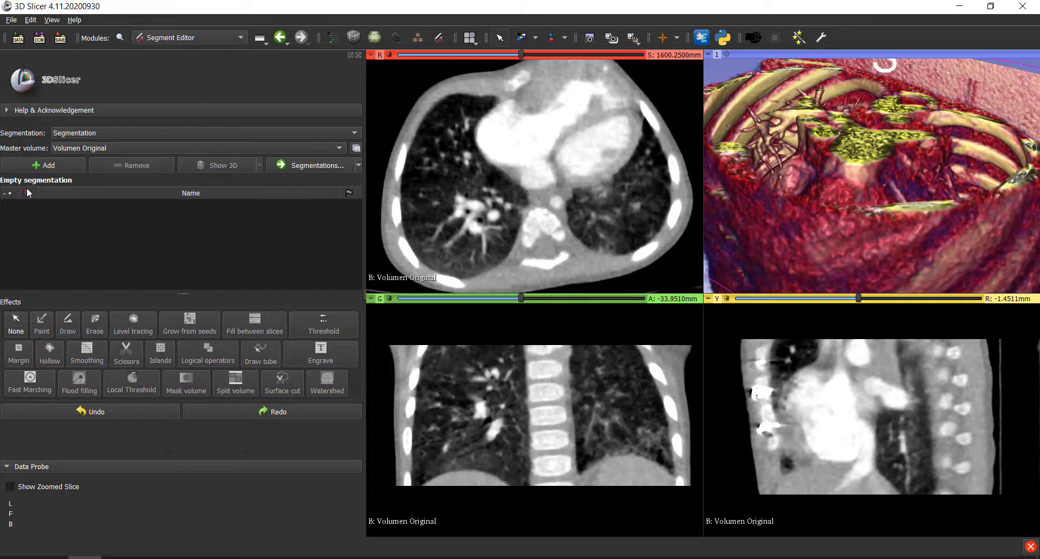
pyautogui.click(47, 170)
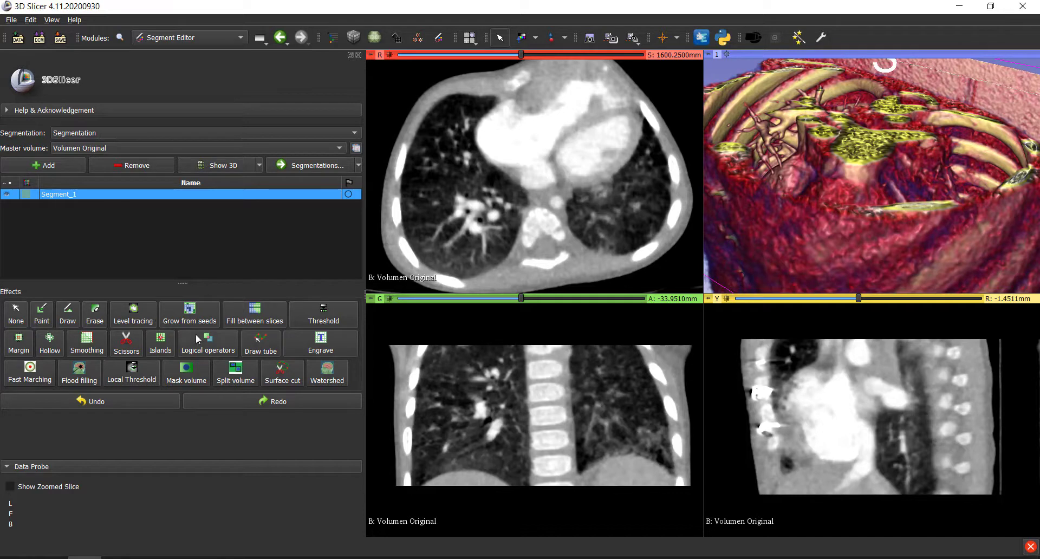
# Threshold Segment_1 from about 255.60 to 8392.00 and apply it.
pyautogui.click(327, 313)
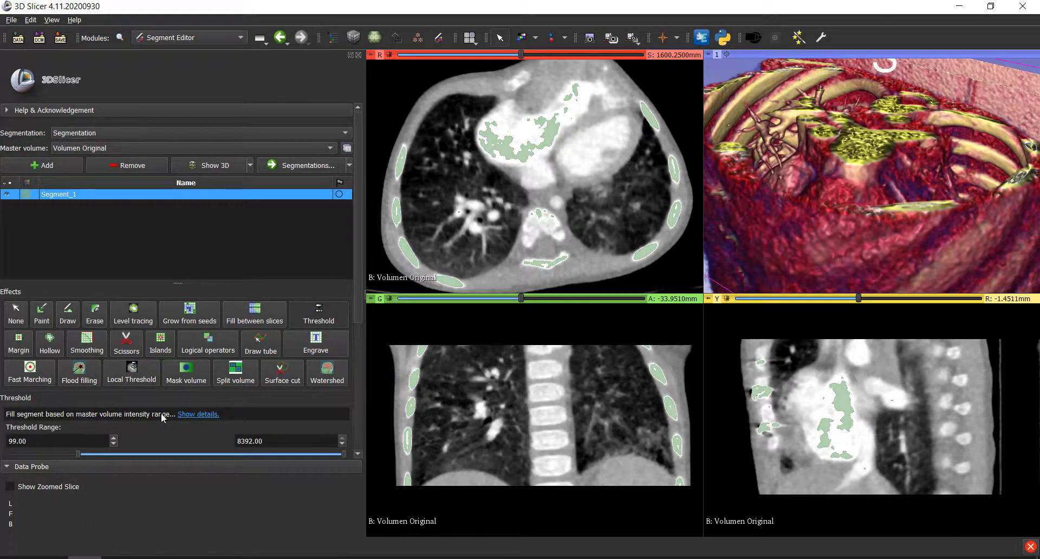
pyautogui.moveTo(78, 357); pyautogui.dragTo(82, 357)
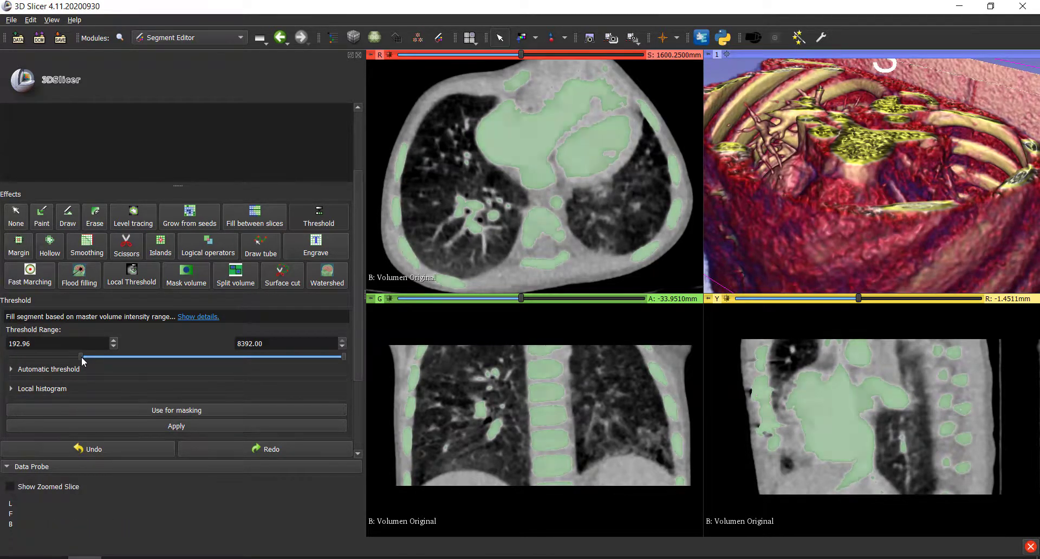
pyautogui.moveTo(81, 358); pyautogui.dragTo(85, 360)
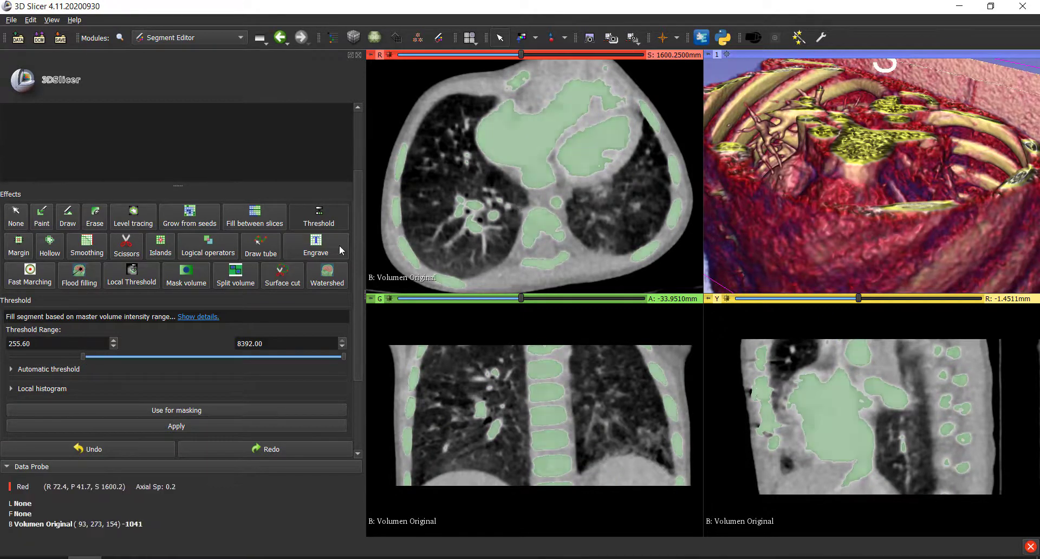
pyautogui.click(181, 425)
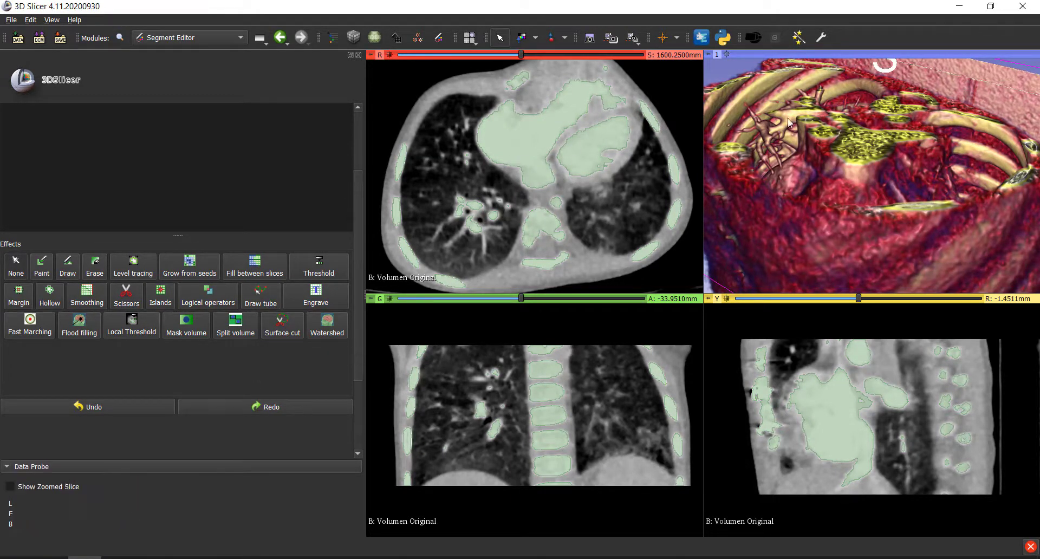
pyautogui.click(188, 37)
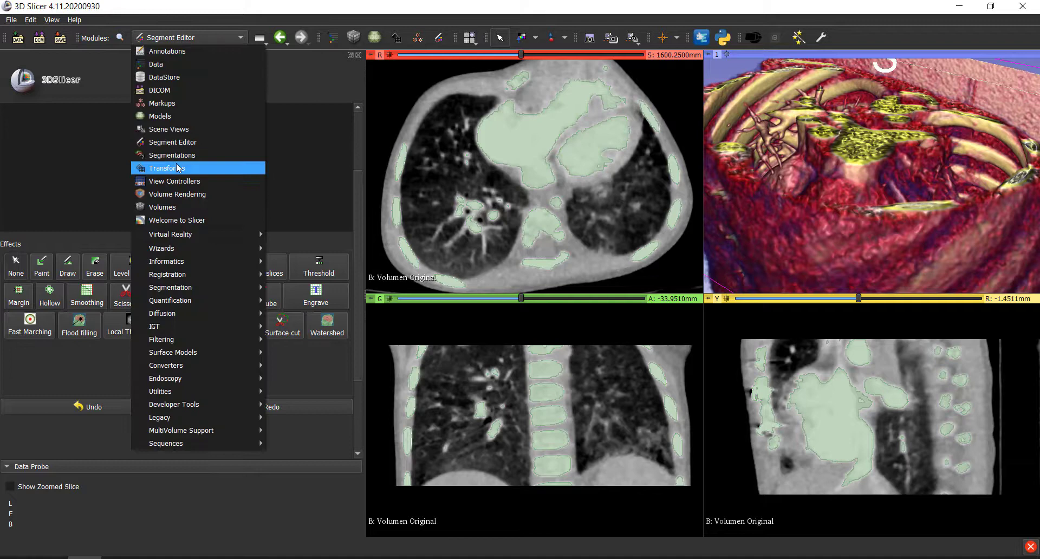
# Hide the volume rendering in Volume Rendering, then return to the Segment Editor.
pyautogui.click(171, 195)
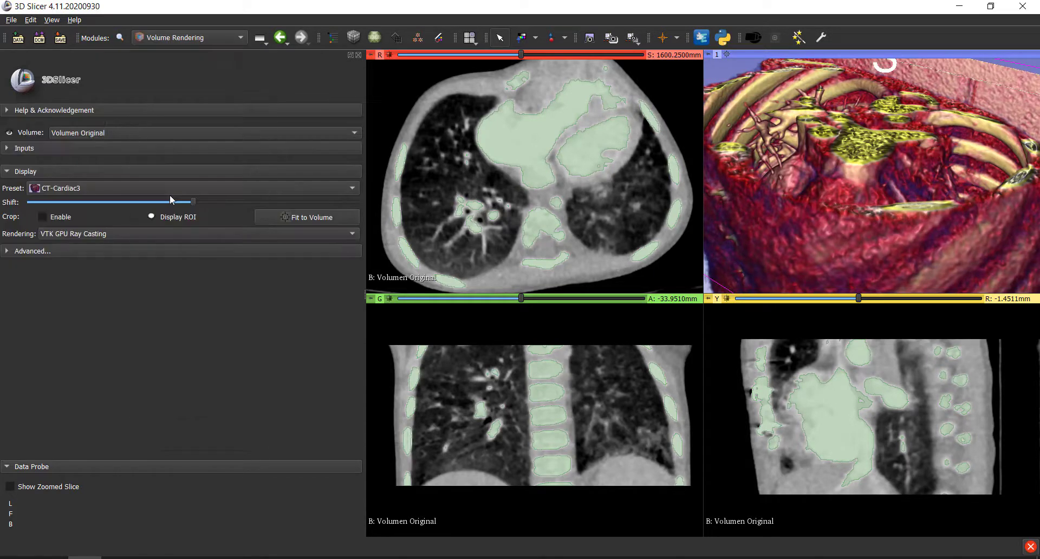
pyautogui.click(10, 133)
pyautogui.click(178, 39)
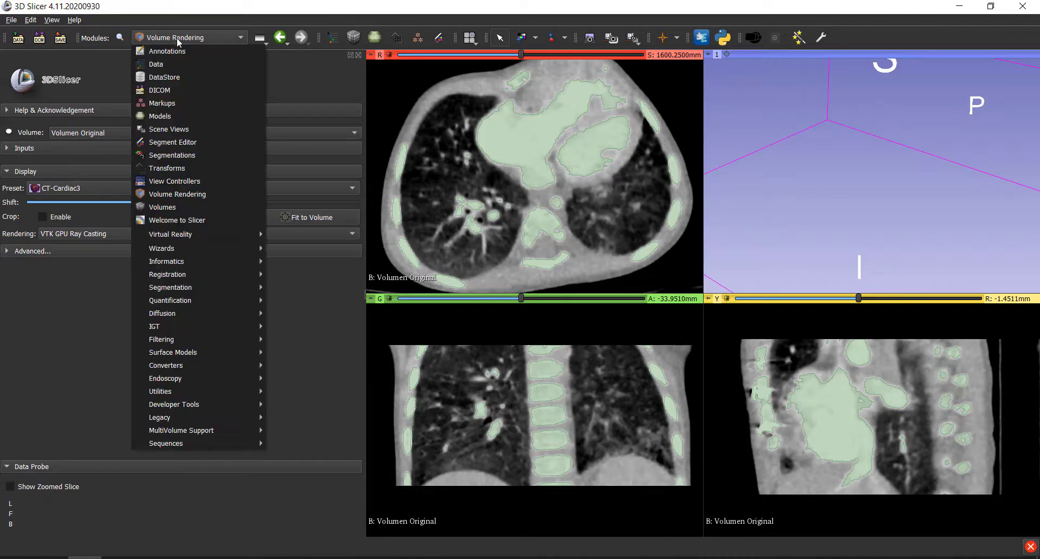
pyautogui.click(173, 144)
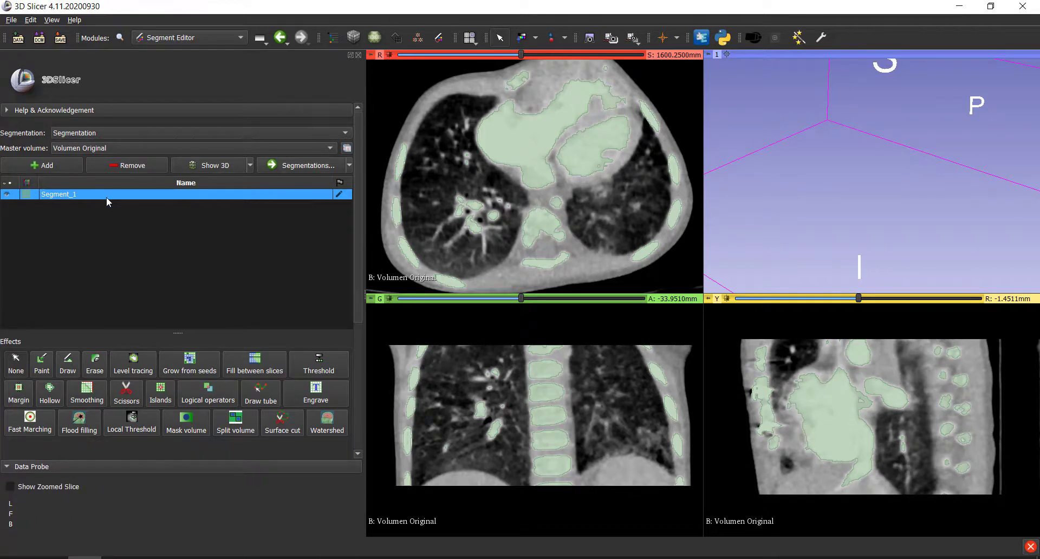
# Show Segment_1 as a 3D surface, then zoom out and rotate the view.
pyautogui.click(207, 168)
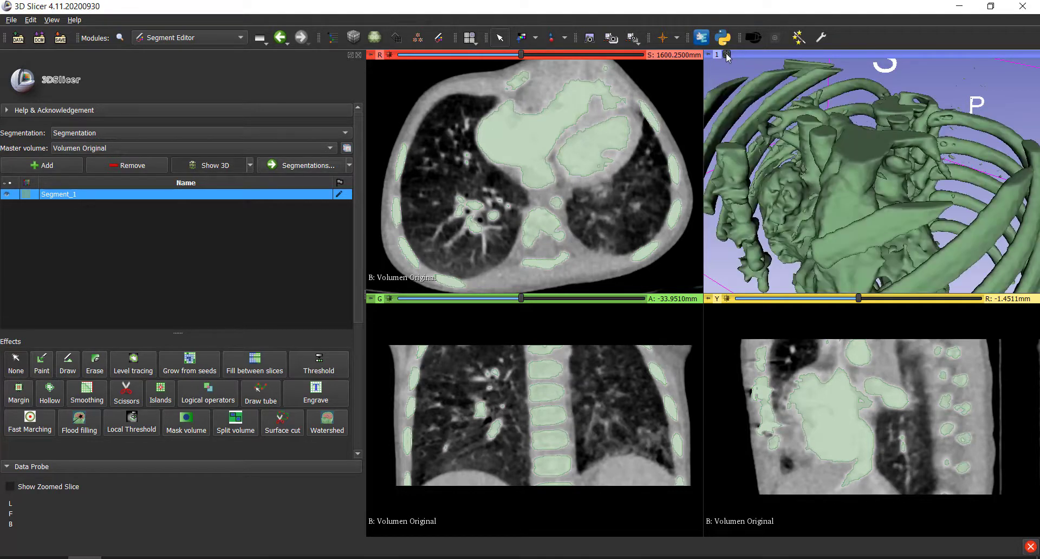
pyautogui.scroll(-3, 890, 182)
pyautogui.scroll(-3, 892, 185)
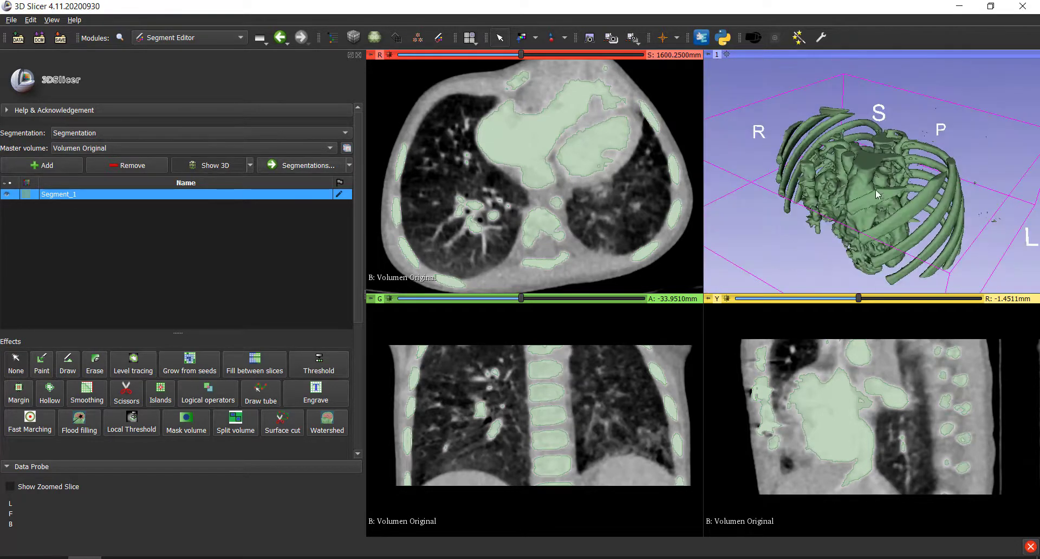
pyautogui.moveTo(891, 187); pyautogui.dragTo(881, 188)
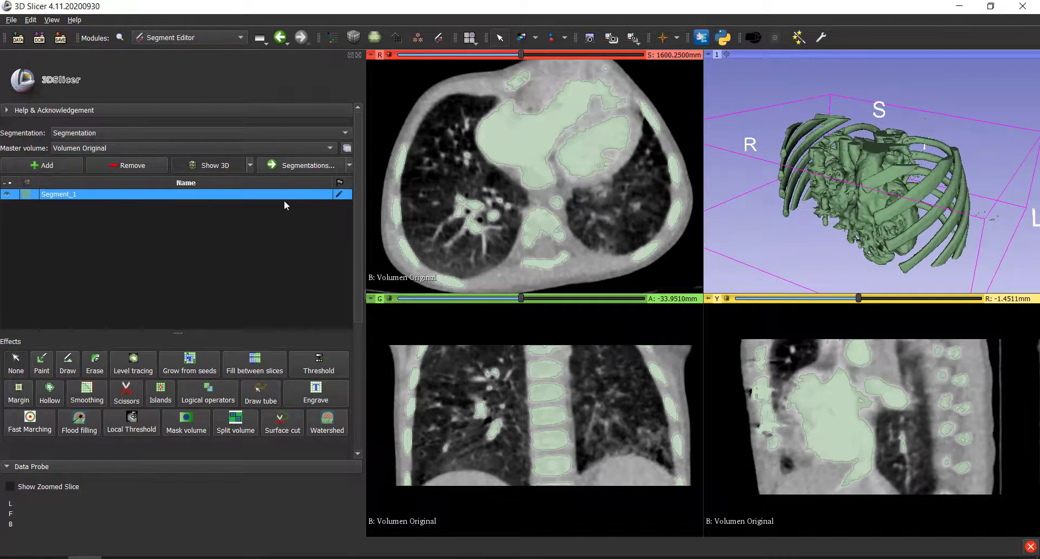
# Recolour Segment_1 bright blue (#2747ff) with brightness raised to 255.
pyautogui.doubleClick(25, 195)
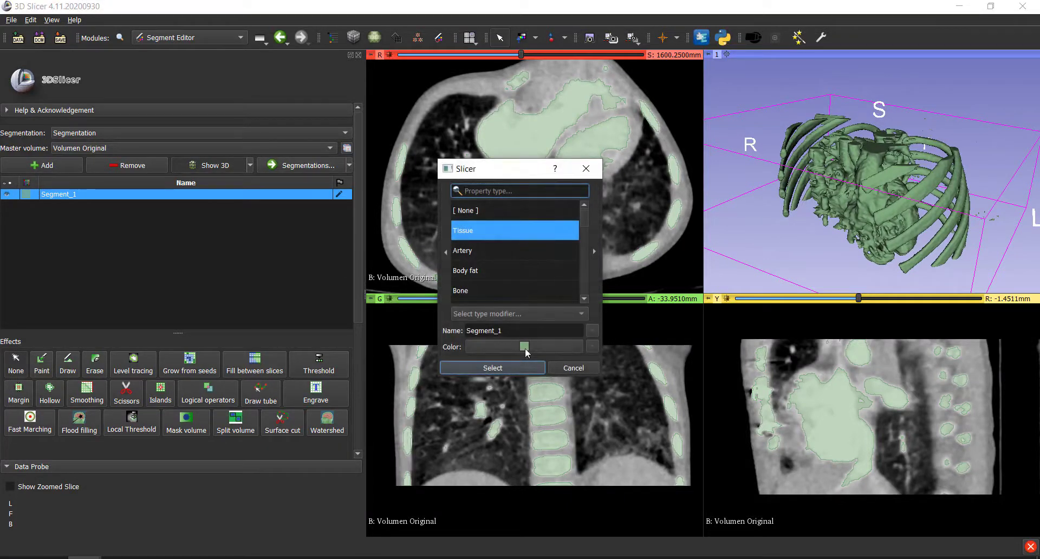
pyautogui.click(524, 346)
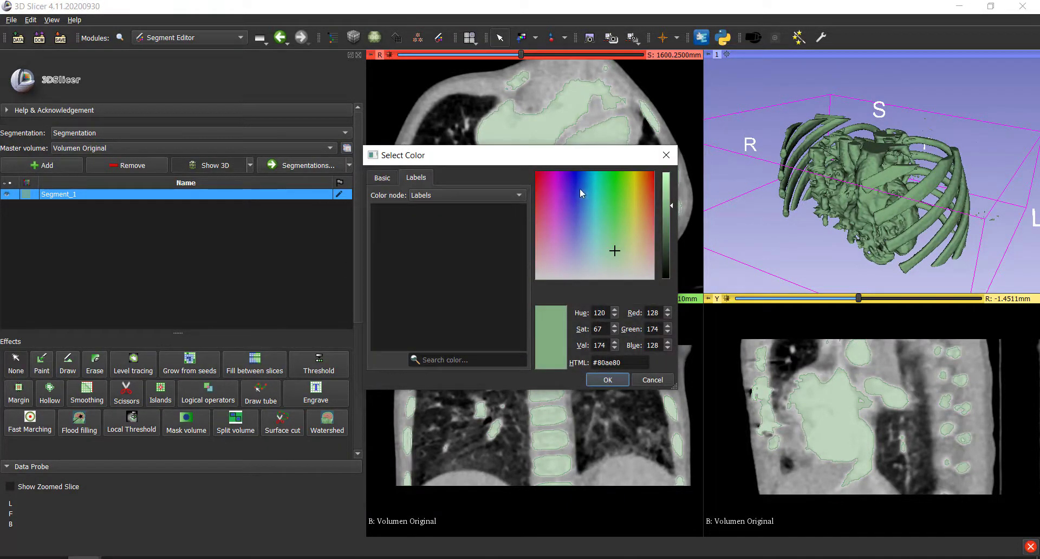
pyautogui.click(578, 188)
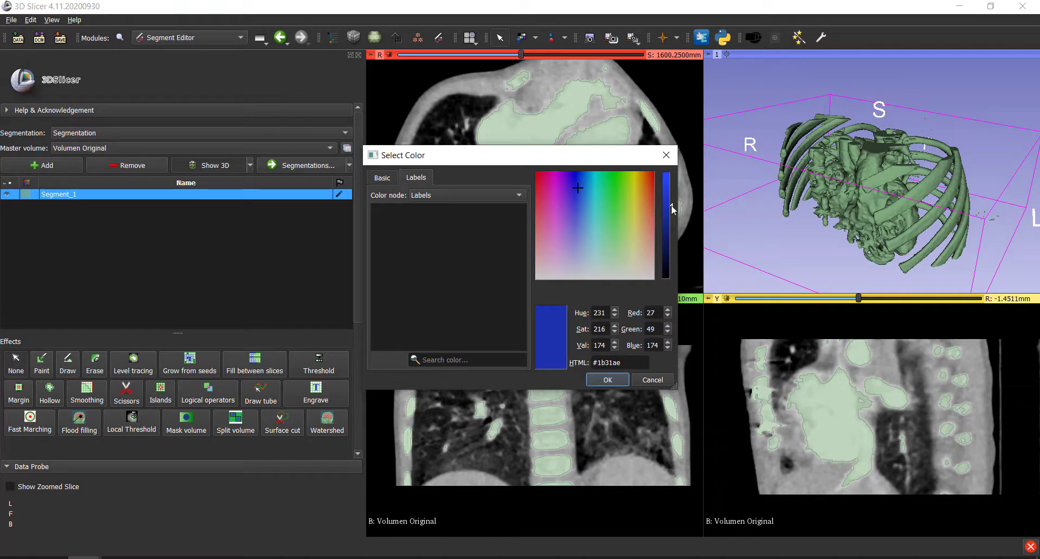
pyautogui.moveTo(673, 210); pyautogui.dragTo(674, 173)
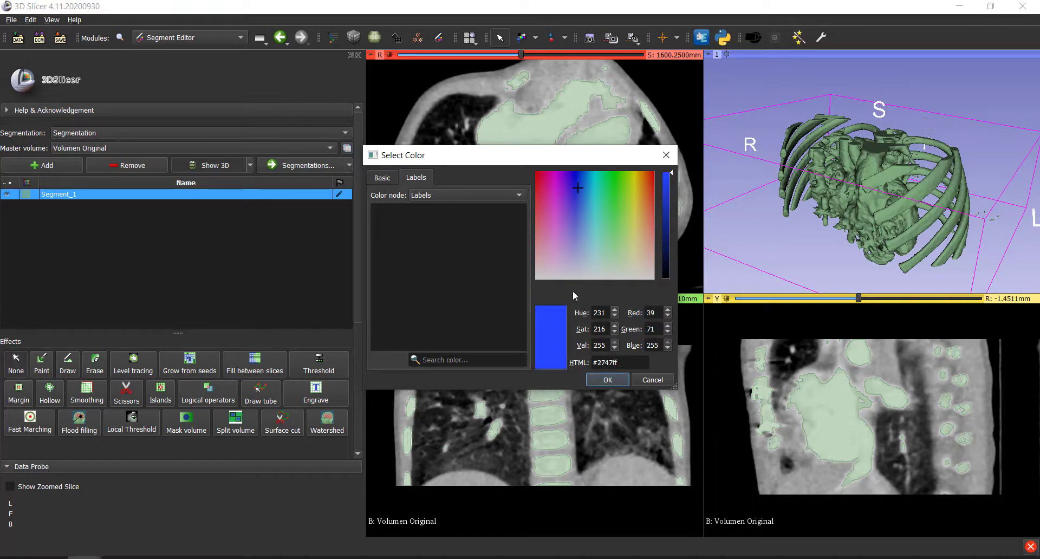
pyautogui.click(604, 380)
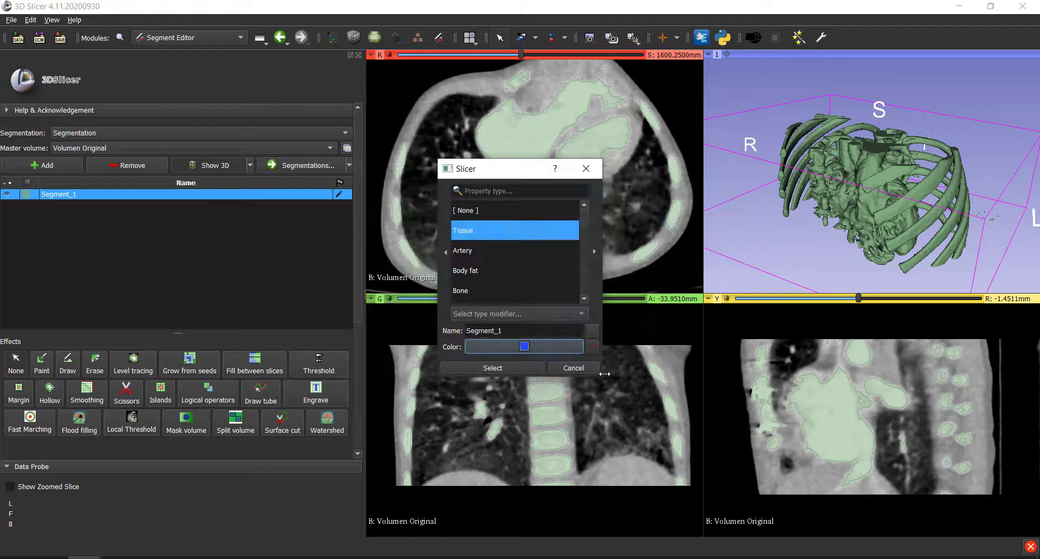
pyautogui.click(488, 370)
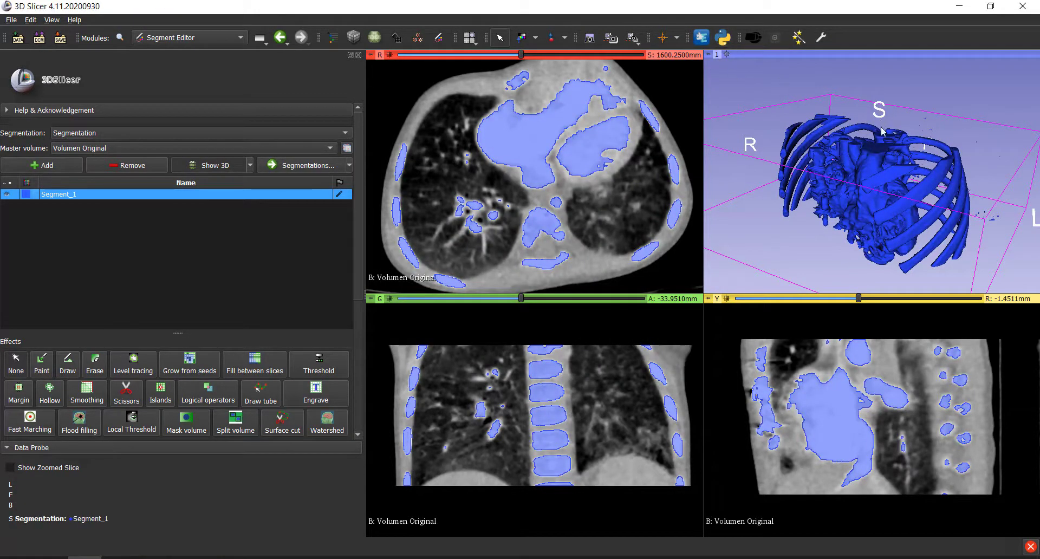
# Switch to the 3D-only layout and frame the blue heart and ribs.
pyautogui.moveTo(882, 130)
pyautogui.mouseDown()
pyautogui.moveTo(880, 222)
pyautogui.moveTo(879, 176)
pyautogui.moveTo(836, 134)
pyautogui.moveTo(814, 135)
pyautogui.mouseUp()
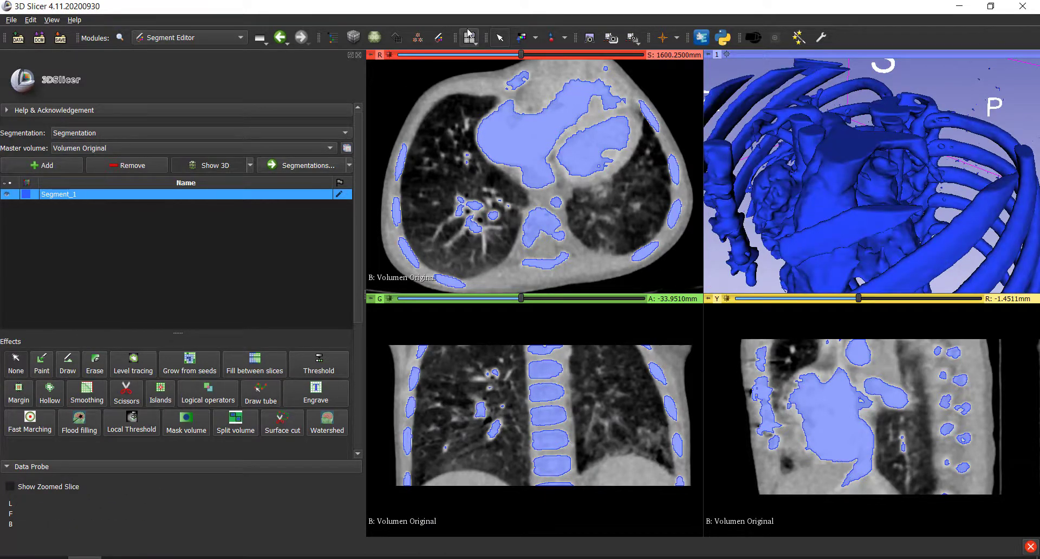
pyautogui.click(469, 38)
pyautogui.click(499, 158)
pyautogui.scroll(5, 727, 234)
pyautogui.scroll(-5, 727, 238)
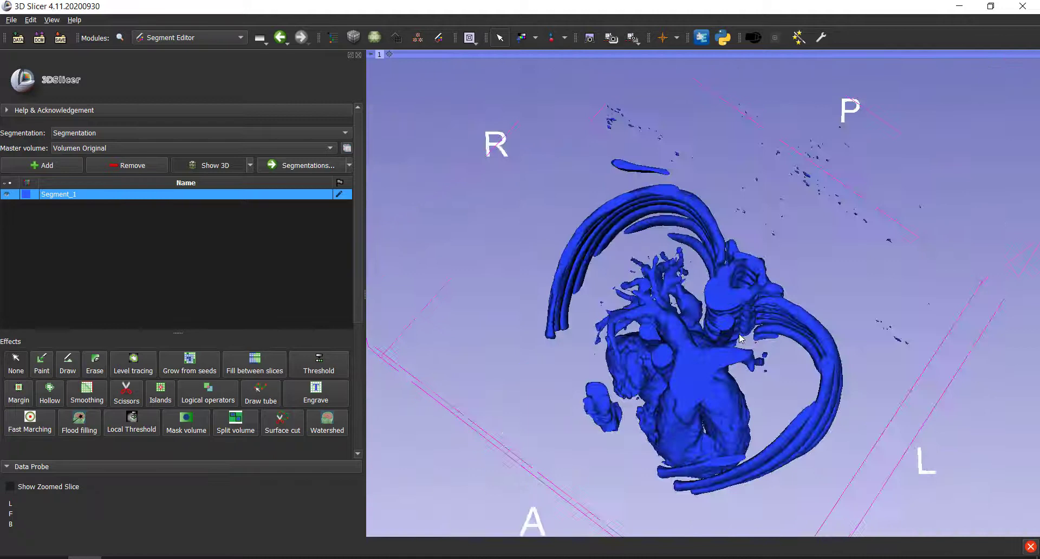
pyautogui.moveTo(727, 238); pyautogui.dragTo(704, 254)
pyautogui.scroll(3, 693, 269)
pyautogui.scroll(-2, 694, 269)
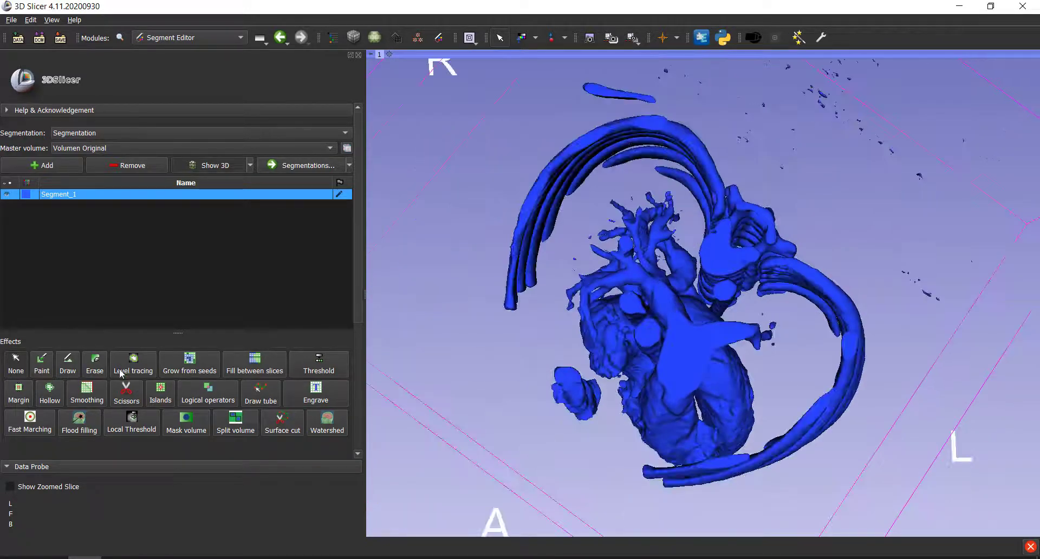
# Scissors-erase the upper-left and right rib arcs, then reorient to show ribs below the heart.
pyautogui.click(126, 391)
pyautogui.moveTo(598, 200)
pyautogui.mouseDown()
pyautogui.moveTo(467, 274)
pyautogui.moveTo(651, 182)
pyautogui.mouseUp()
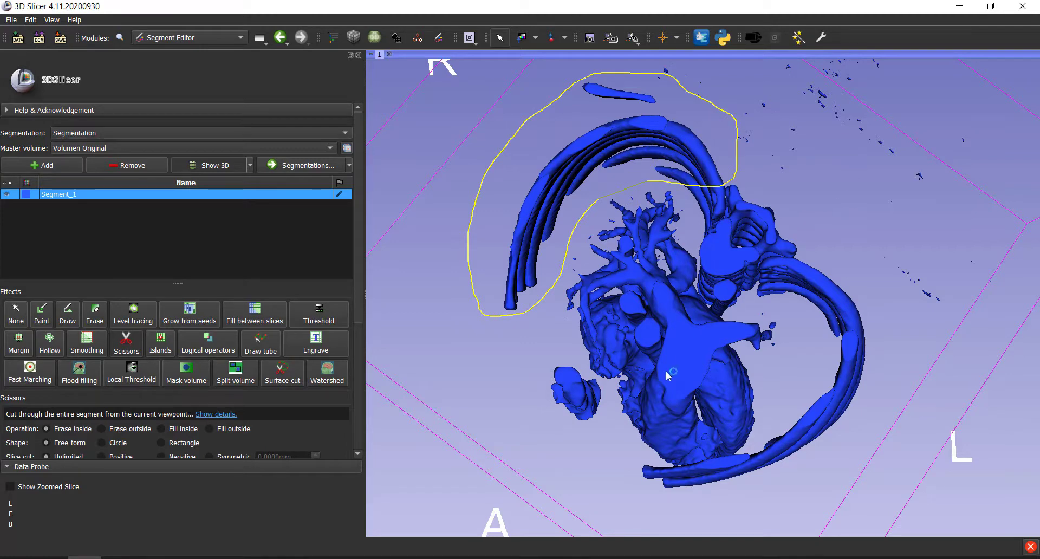
pyautogui.moveTo(825, 251); pyautogui.dragTo(857, 233)
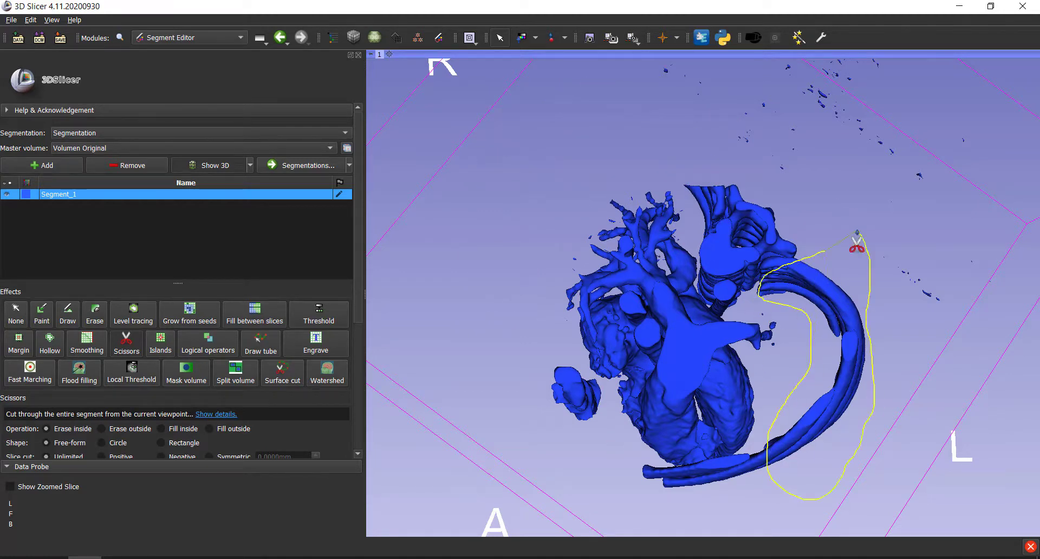
pyautogui.moveTo(690, 232); pyautogui.dragTo(664, 163, button='middle')
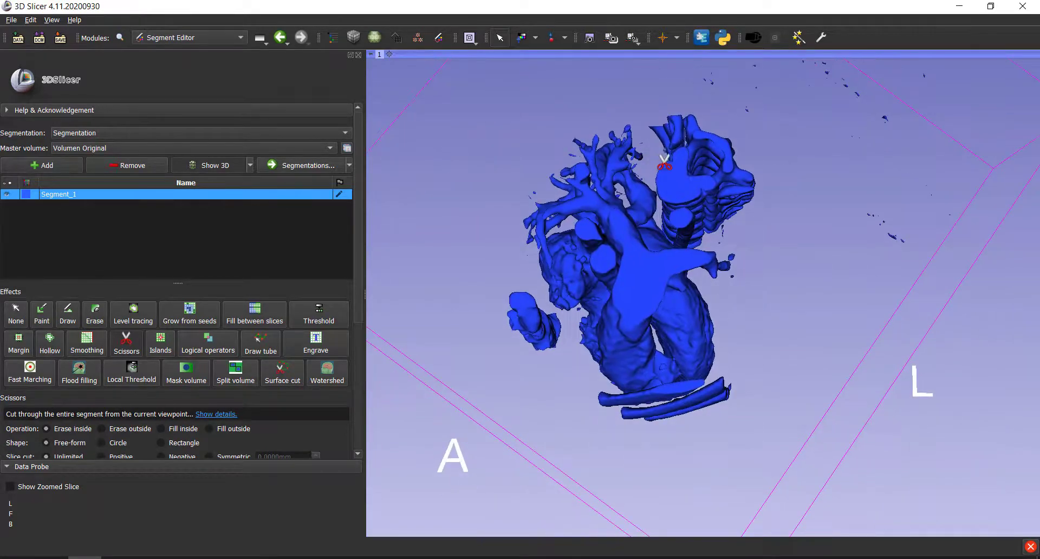
pyautogui.press('Escape')
pyautogui.moveTo(664, 162); pyautogui.dragTo(701, 496)
pyautogui.moveTo(702, 496); pyautogui.dragTo(727, 326, button='right')
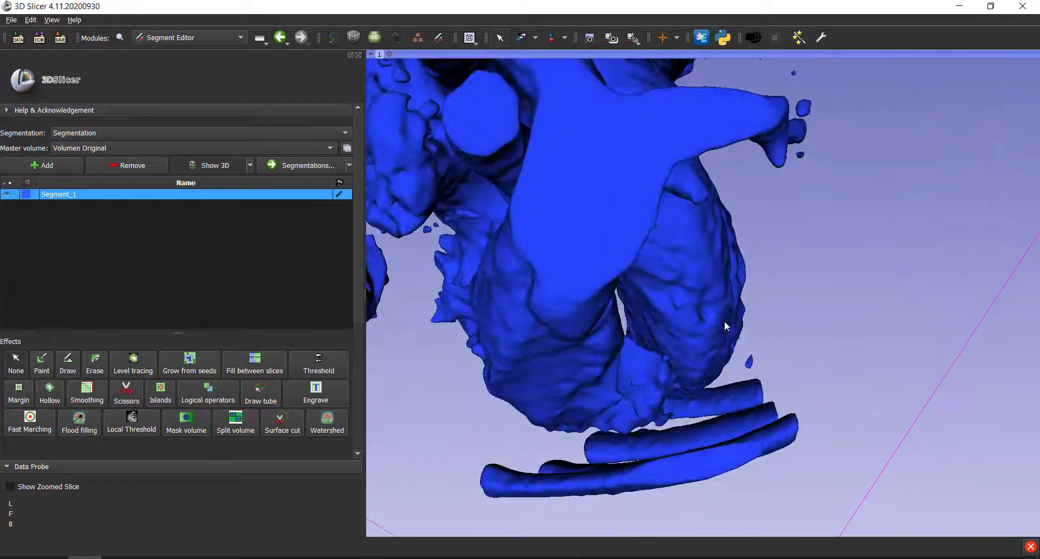
pyautogui.moveTo(727, 326); pyautogui.dragTo(717, 263, button='middle')
# Erase the ribs beneath the heart, a stray upper-right structure and the small blob.
pyautogui.click(126, 391)
pyautogui.moveTo(832, 375)
pyautogui.mouseDown()
pyautogui.moveTo(768, 308)
pyautogui.moveTo(747, 434)
pyautogui.mouseUp()
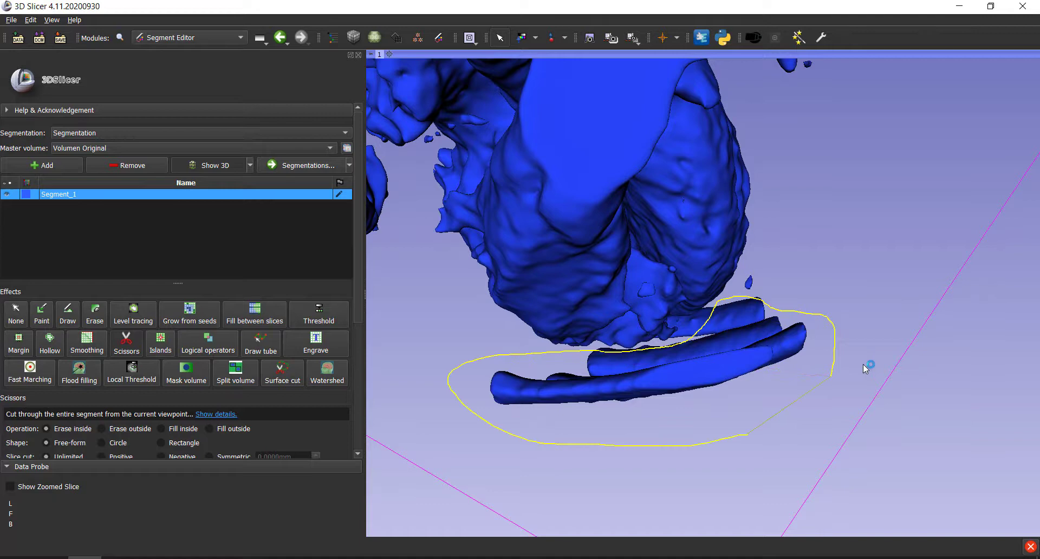
pyautogui.scroll(-10, 823, 387)
pyautogui.moveTo(873, 123); pyautogui.dragTo(914, 105)
pyautogui.scroll(4, 545, 277)
pyautogui.moveTo(501, 255); pyautogui.dragTo(632, 255, button='middle')
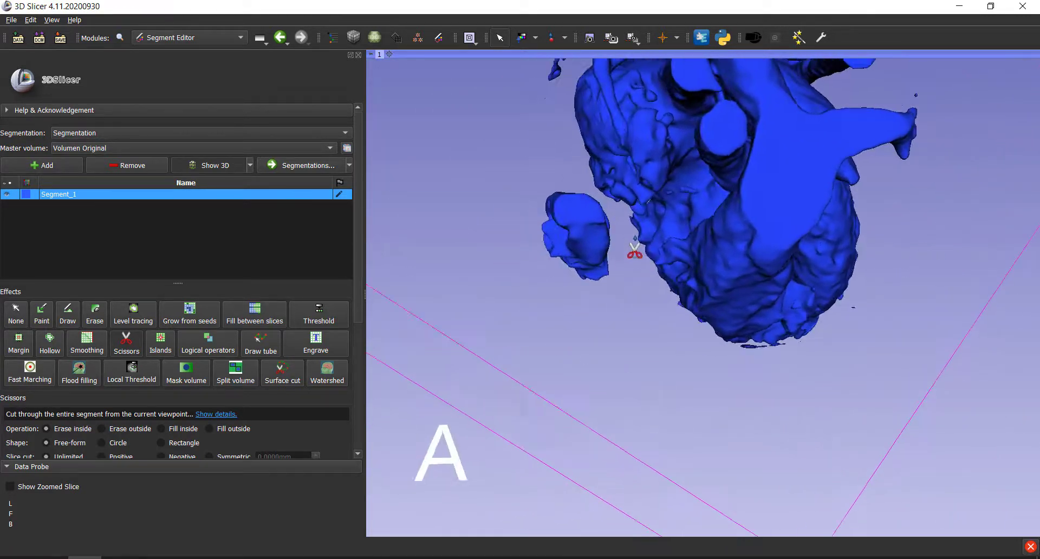
pyautogui.scroll(-4, 207, 401)
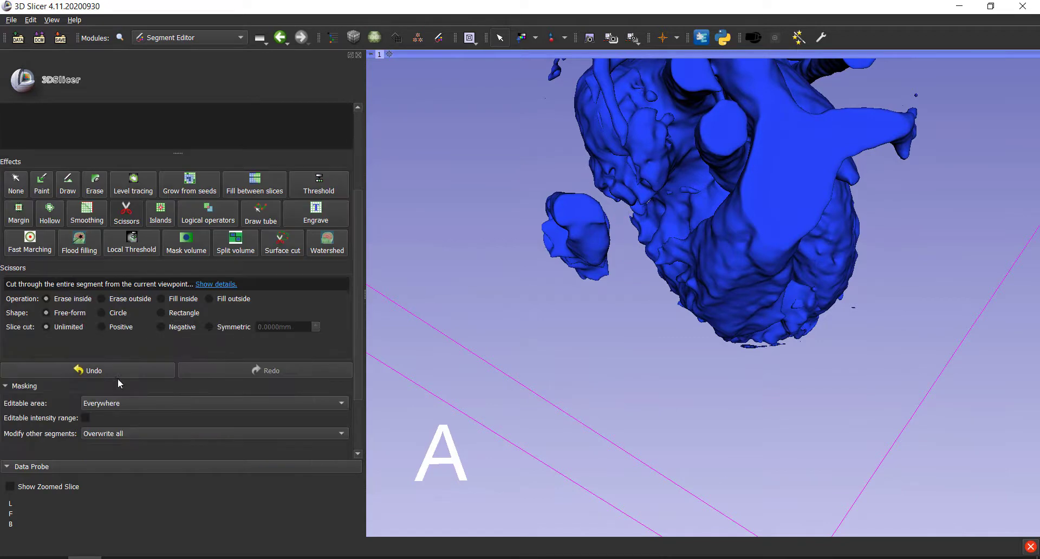
pyautogui.moveTo(604, 201); pyautogui.dragTo(614, 232)
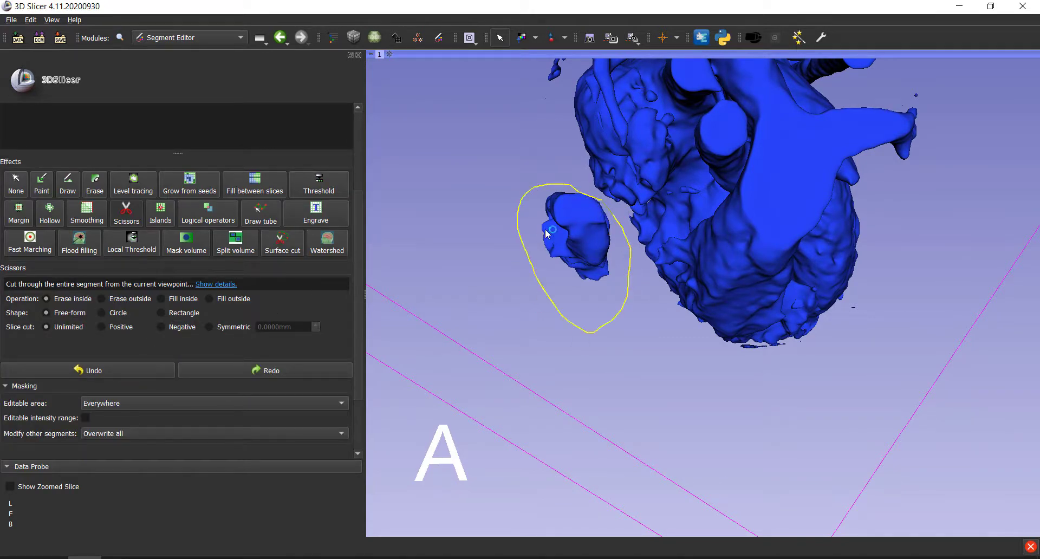
# Stop cutting and rotate the trimmed heart to check the result.
pyautogui.moveTo(574, 195); pyautogui.dragTo(499, 340)
pyautogui.scroll(4, 676, 271)
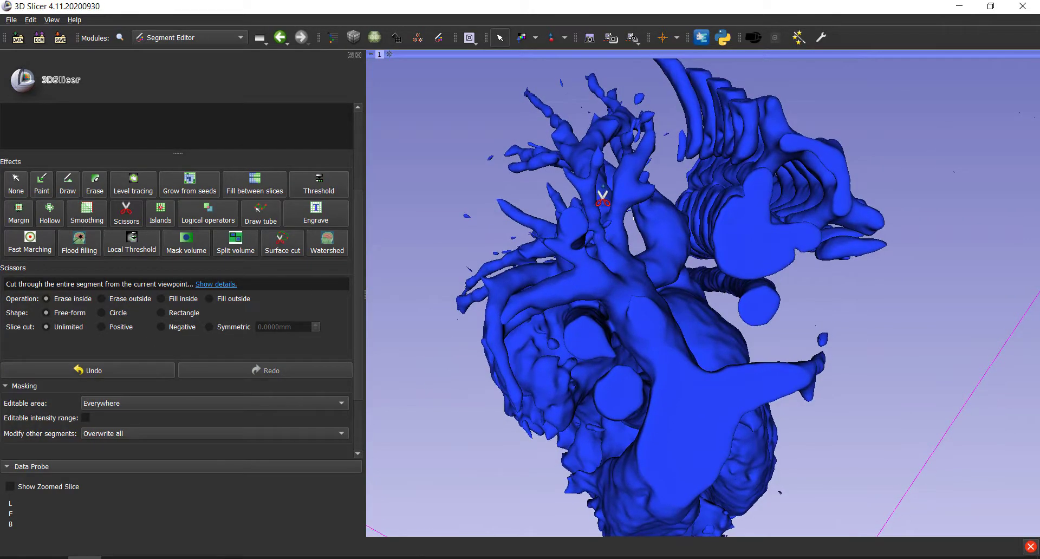
pyautogui.press('Escape')
pyautogui.moveTo(602, 198)
pyautogui.mouseDown()
pyautogui.moveTo(678, 235)
pyautogui.moveTo(677, 190)
pyautogui.moveTo(649, 163)
pyautogui.mouseUp()
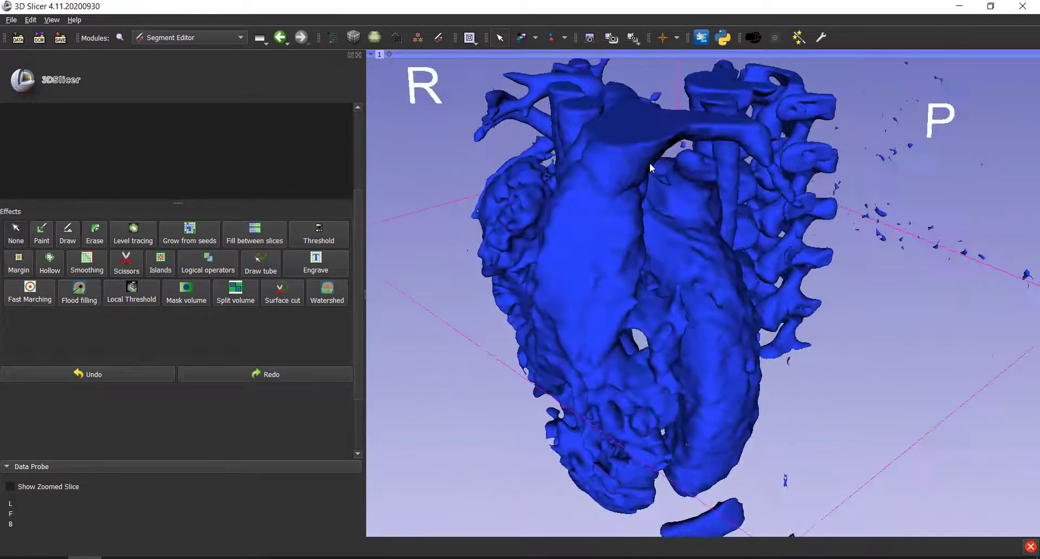
pyautogui.scroll(-3, 683, 225)
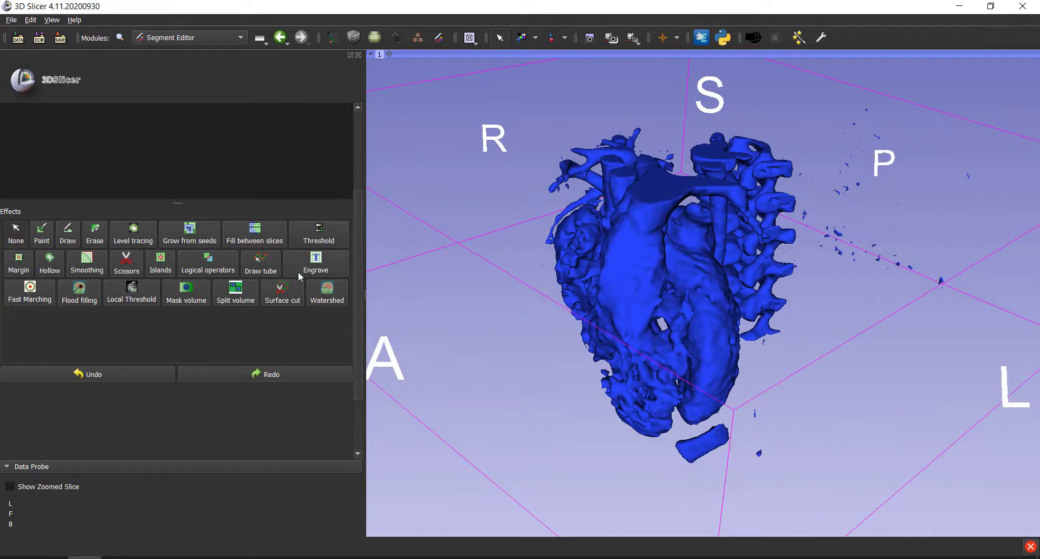
pyautogui.scroll(2, 174, 323)
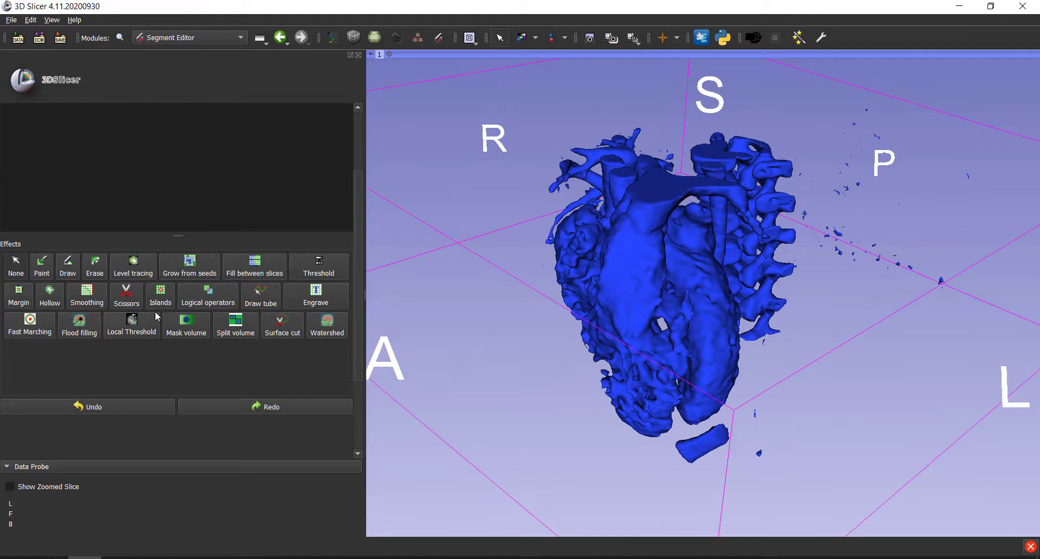
# Apply Islands > Remove small islands with a 20000-voxel minimum, then tilt the view obliquely.
pyautogui.click(161, 295)
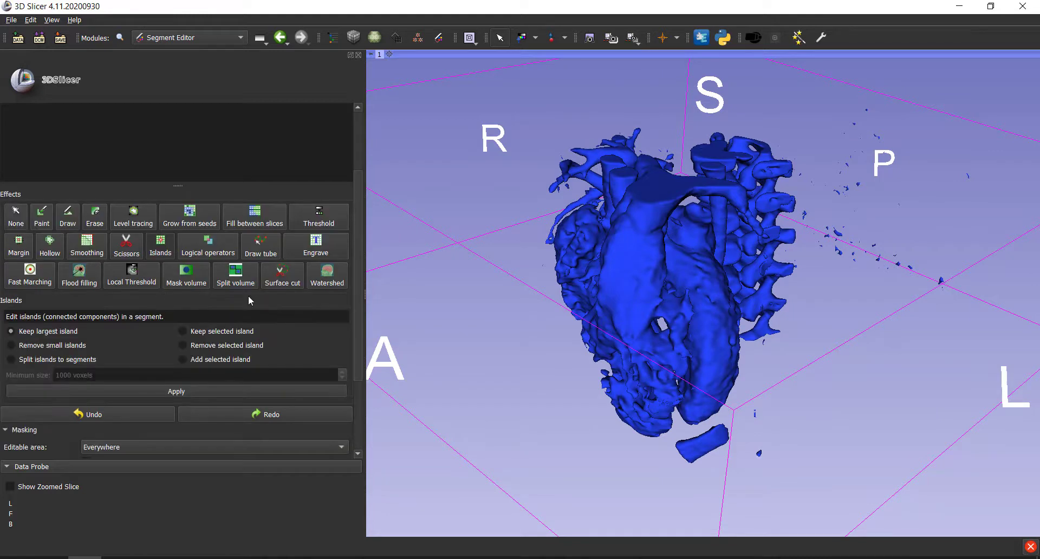
pyautogui.click(18, 348)
pyautogui.click(59, 375)
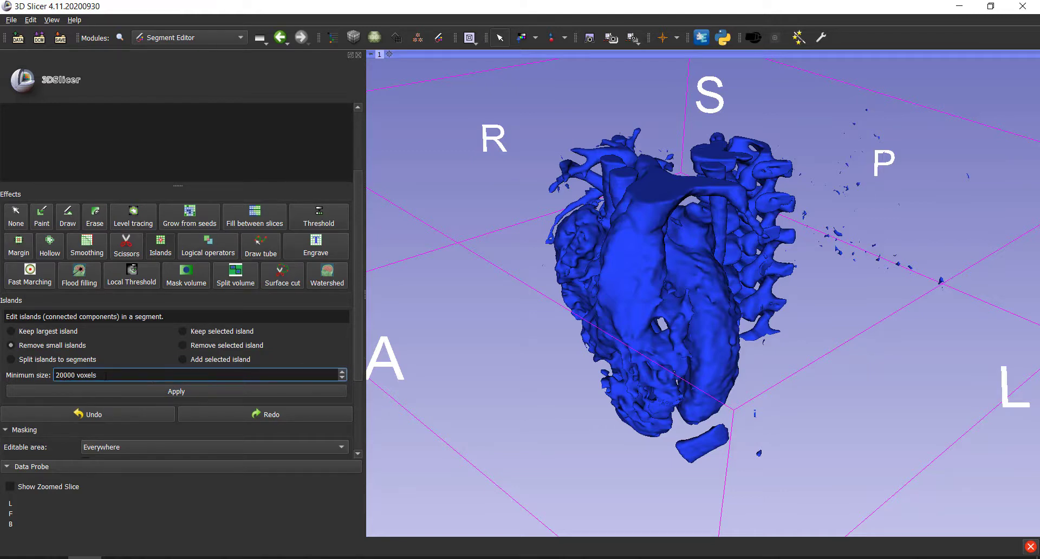
pyautogui.click(169, 392)
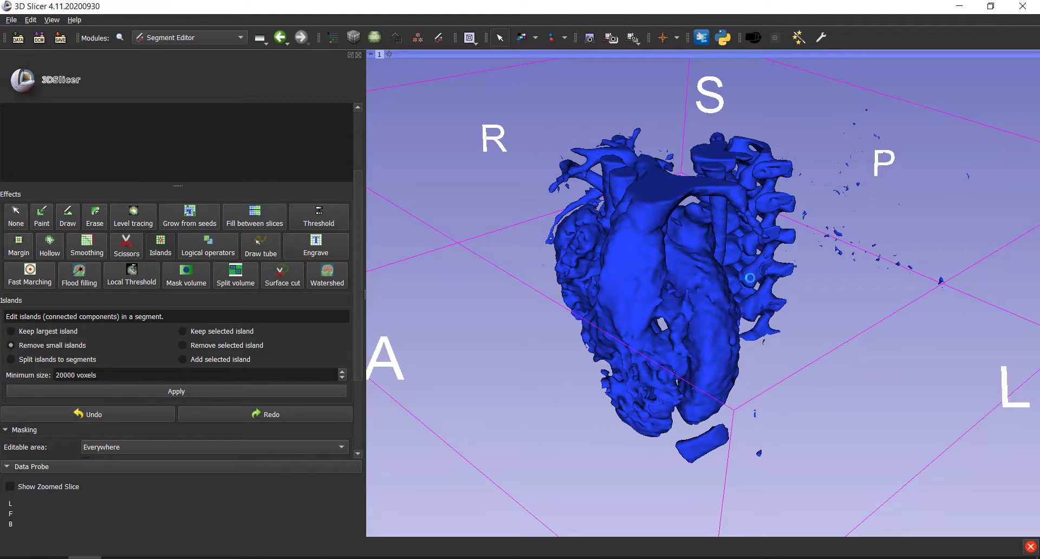
pyautogui.moveTo(818, 298); pyautogui.dragTo(790, 407)
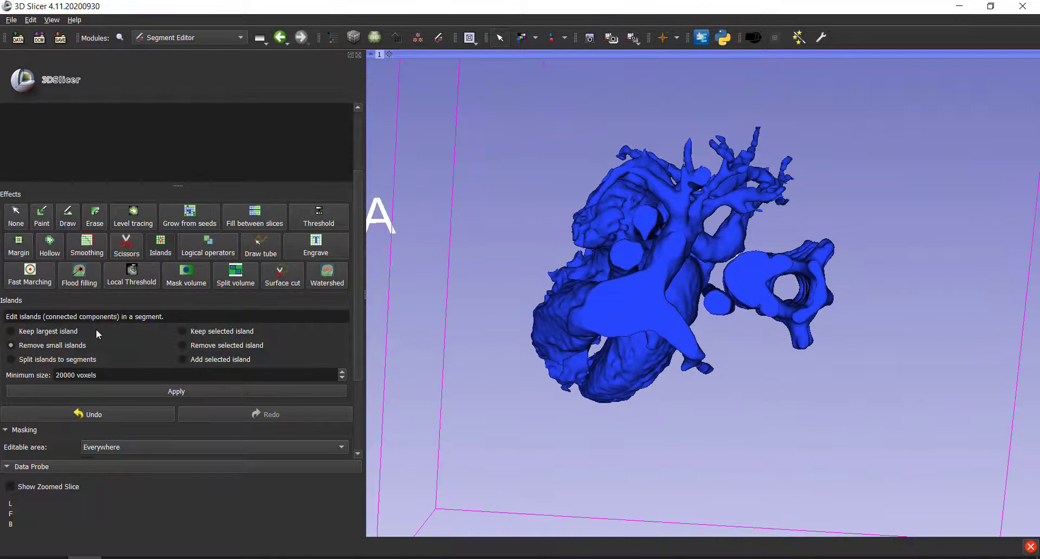
# Erase the vertebra beside the heart from Segment_1 with freehand Scissors loops in 3D.
pyautogui.click(126, 242)
pyautogui.moveTo(848, 227)
pyautogui.mouseDown()
pyautogui.moveTo(730, 265)
pyautogui.moveTo(759, 330)
pyautogui.moveTo(858, 250)
pyautogui.mouseUp()
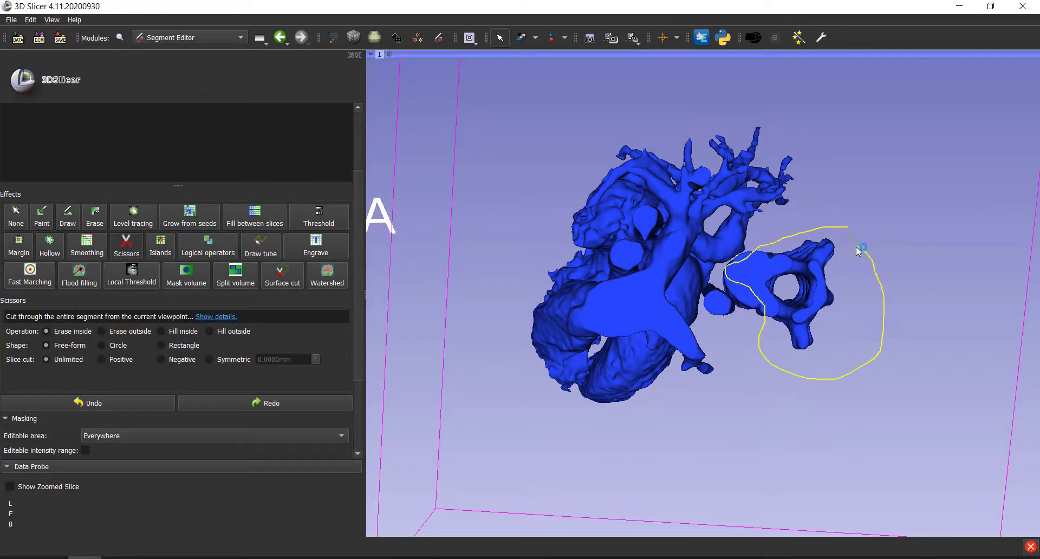
pyautogui.moveTo(833, 217); pyautogui.dragTo(839, 223)
pyautogui.scroll(5, 802, 330)
pyautogui.scroll(2, 843, 325)
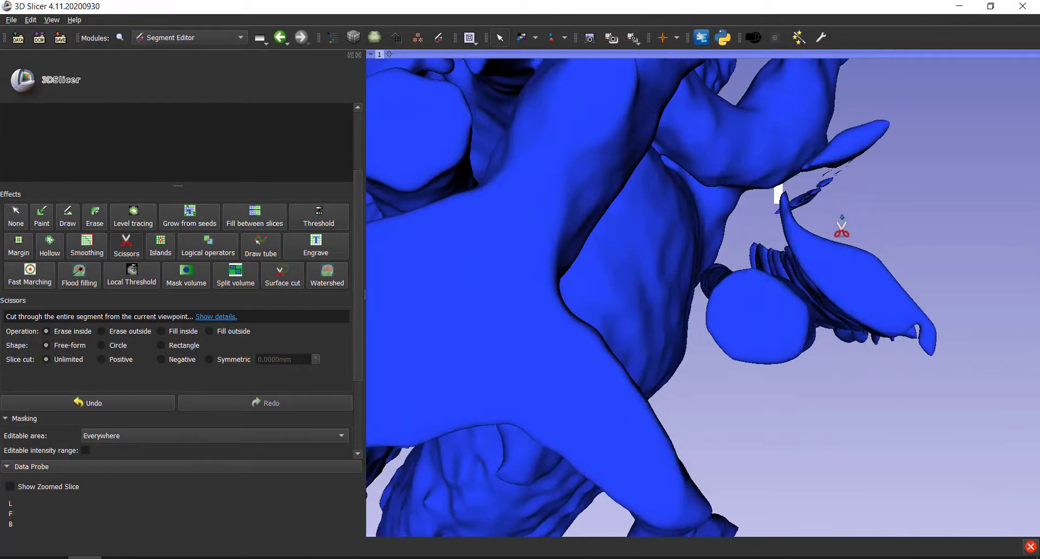
pyautogui.moveTo(791, 198)
pyautogui.mouseDown()
pyautogui.moveTo(751, 255)
pyautogui.moveTo(818, 304)
pyautogui.moveTo(945, 276)
pyautogui.moveTo(905, 165)
pyautogui.mouseUp()
pyautogui.moveTo(889, 243)
pyautogui.mouseDown()
pyautogui.moveTo(781, 325)
pyautogui.moveTo(797, 249)
pyautogui.mouseUp()
pyautogui.press('Escape')
pyautogui.scroll(3, 802, 271)
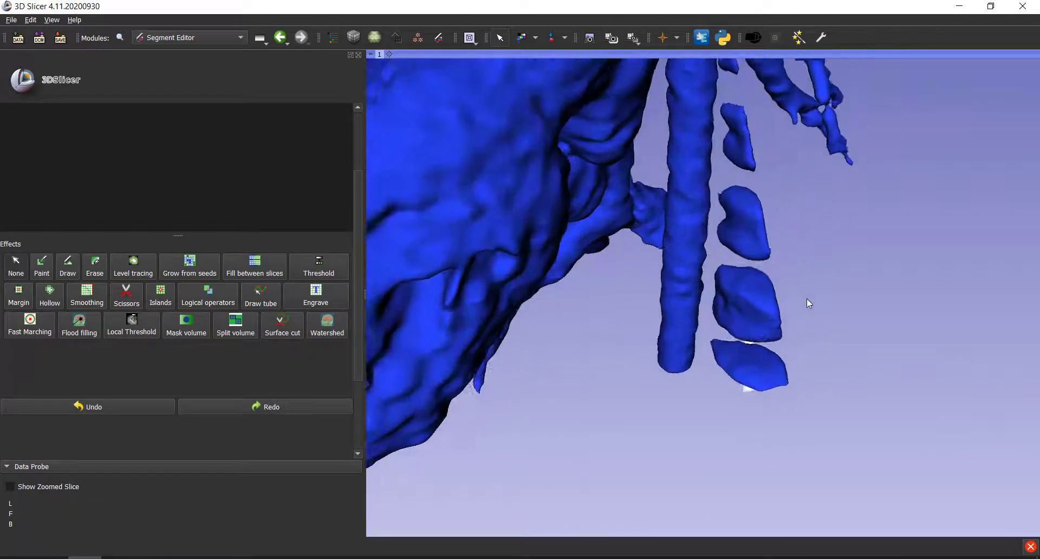
# Cut away the remaining vertebrae and rib fragments next to the heart.
pyautogui.click(116, 302)
pyautogui.moveTo(709, 114)
pyautogui.mouseDown()
pyautogui.moveTo(691, 388)
pyautogui.moveTo(730, 111)
pyautogui.mouseUp()
pyautogui.scroll(2, 752, 295)
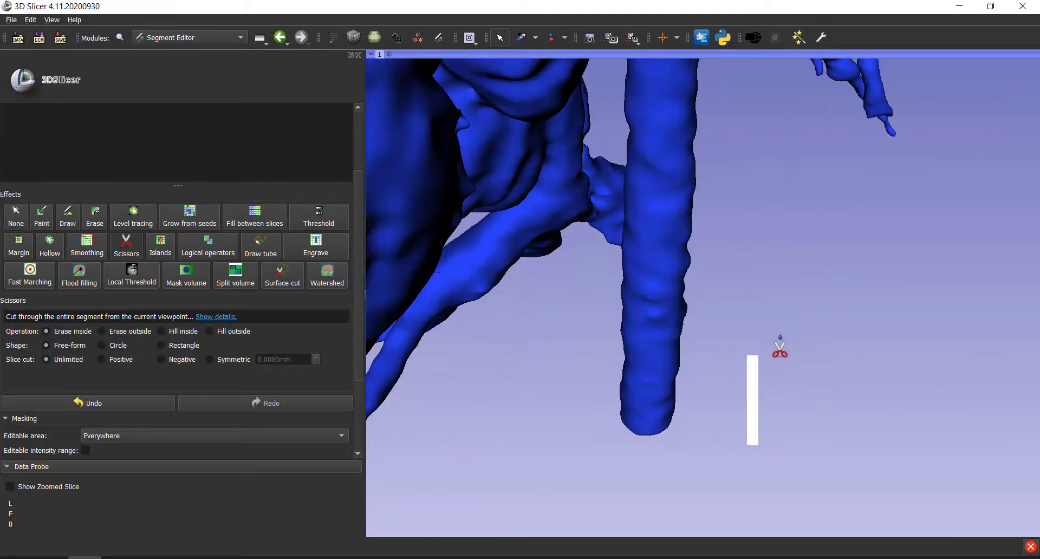
pyautogui.scroll(-6, 780, 353)
pyautogui.scroll(2, 596, 154)
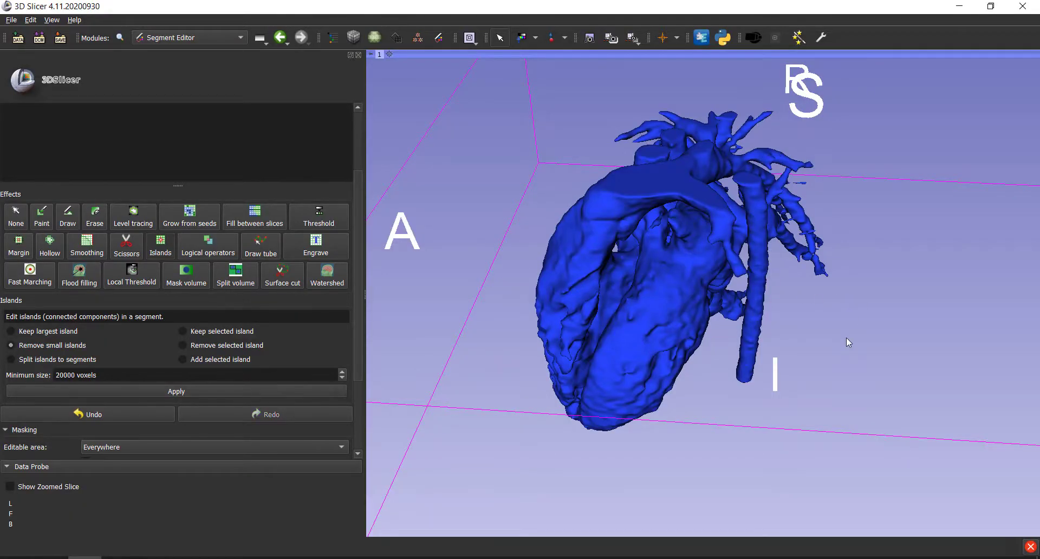
# Rotate the isolated blue heart model to check it from several sides.
pyautogui.moveTo(849, 342)
pyautogui.mouseDown()
pyautogui.moveTo(802, 313)
pyautogui.moveTo(912, 336)
pyautogui.moveTo(830, 333)
pyautogui.mouseUp()
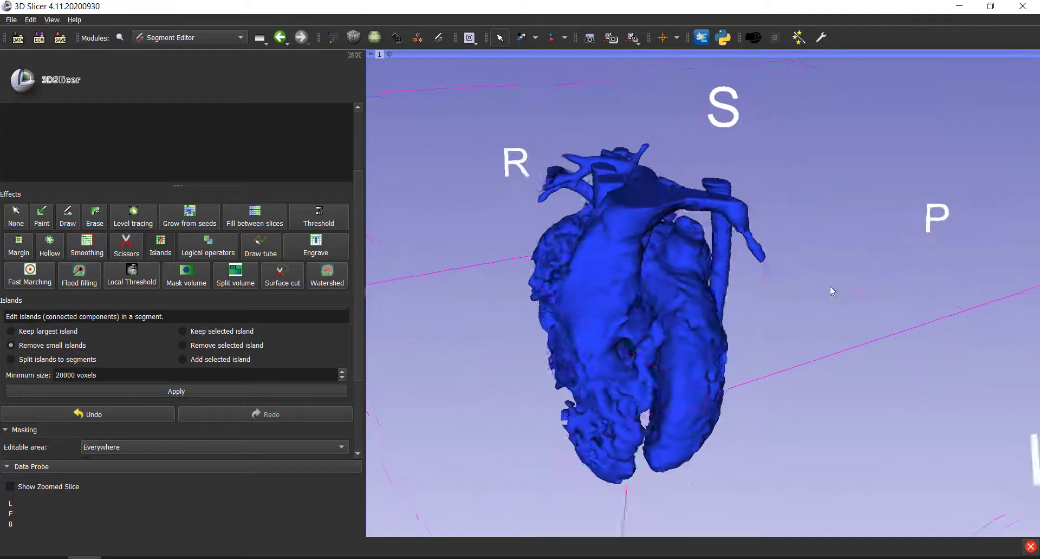
pyautogui.moveTo(830, 287)
pyautogui.mouseDown()
pyautogui.moveTo(869, 302)
pyautogui.moveTo(816, 266)
pyautogui.moveTo(881, 281)
pyautogui.moveTo(864, 299)
pyautogui.moveTo(658, 328)
pyautogui.moveTo(553, 226)
pyautogui.mouseUp()
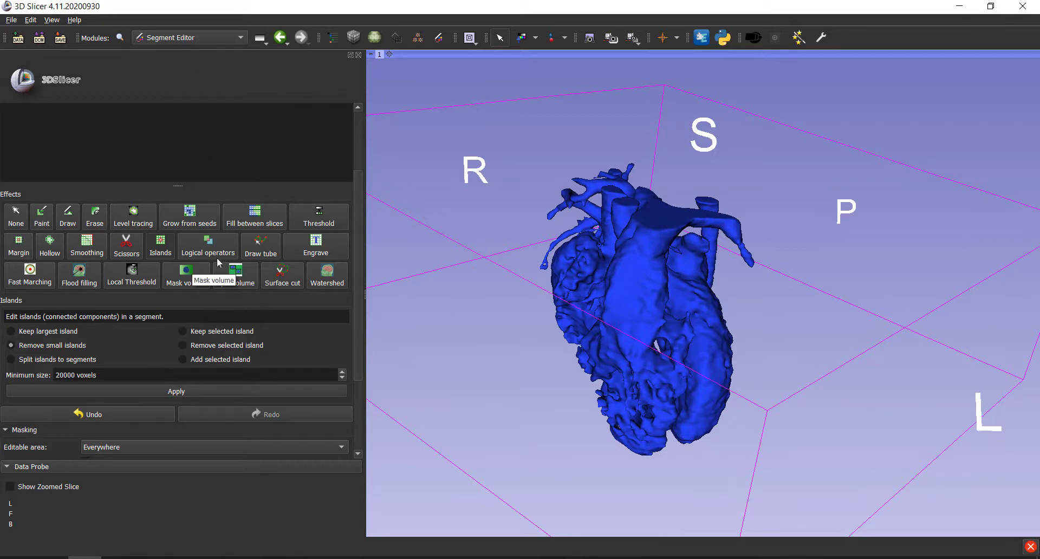
pyautogui.scroll(2, 178, 161)
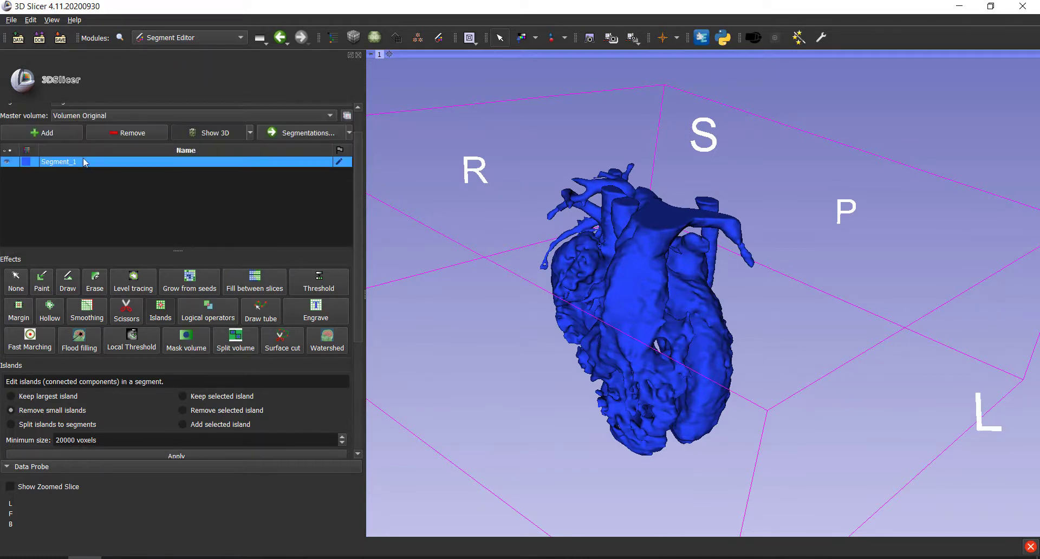
pyautogui.scroll(-1, 297, 214)
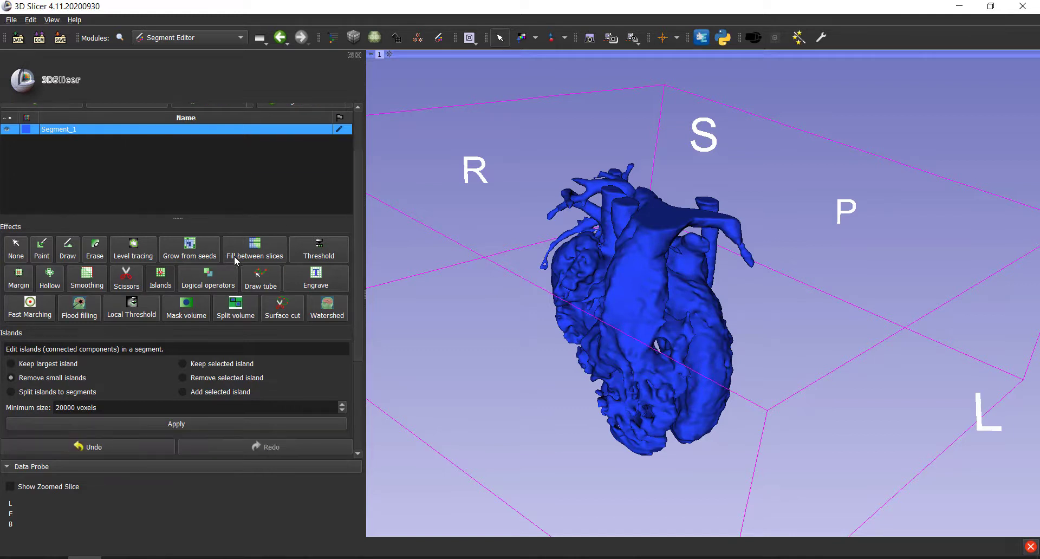
# Set the Mask volume effect to Fill inside with a fill value of -1000.
pyautogui.click(187, 309)
pyautogui.scroll(-2, 191, 301)
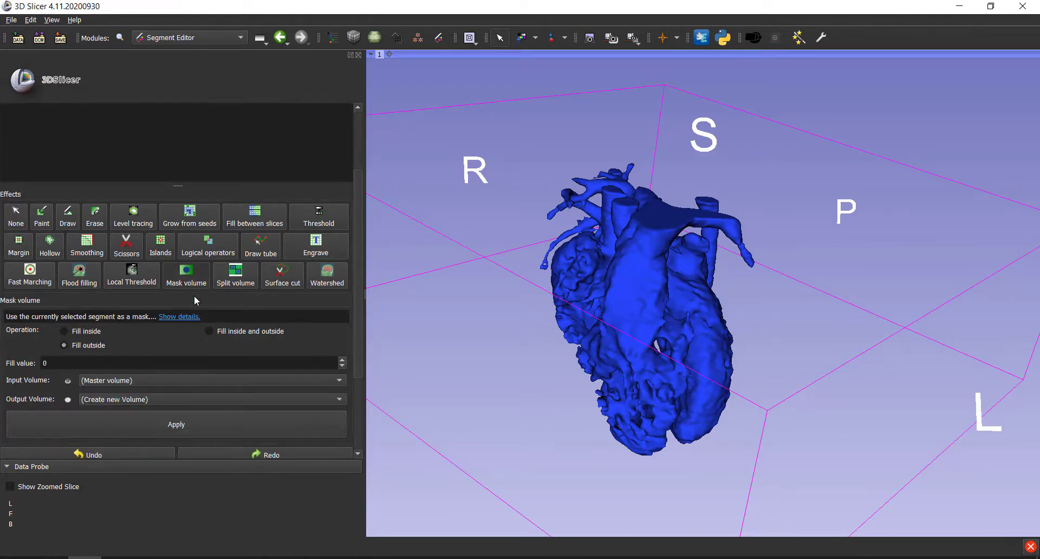
pyautogui.scroll(-1, 206, 286)
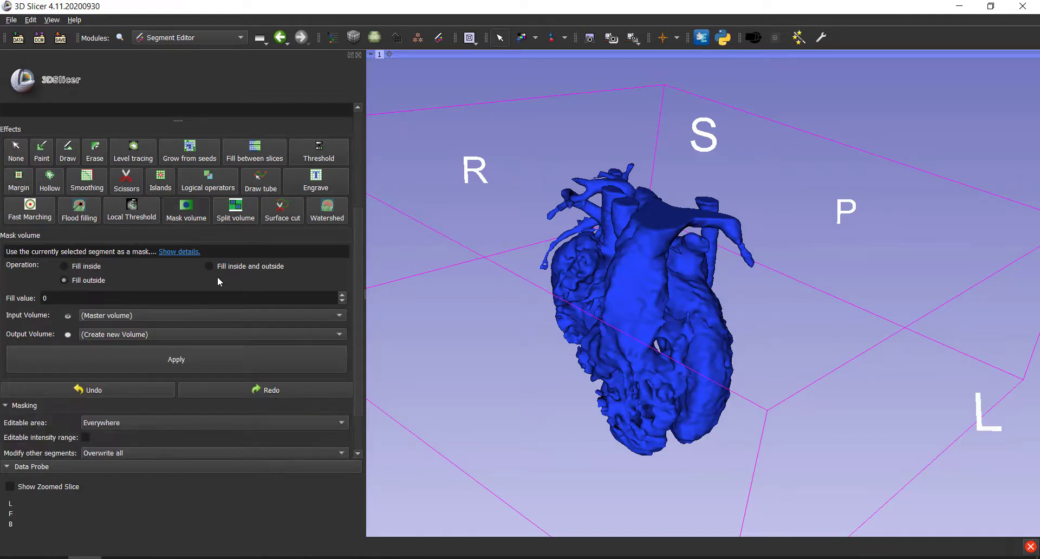
pyautogui.click(64, 266)
pyautogui.press('Tab')
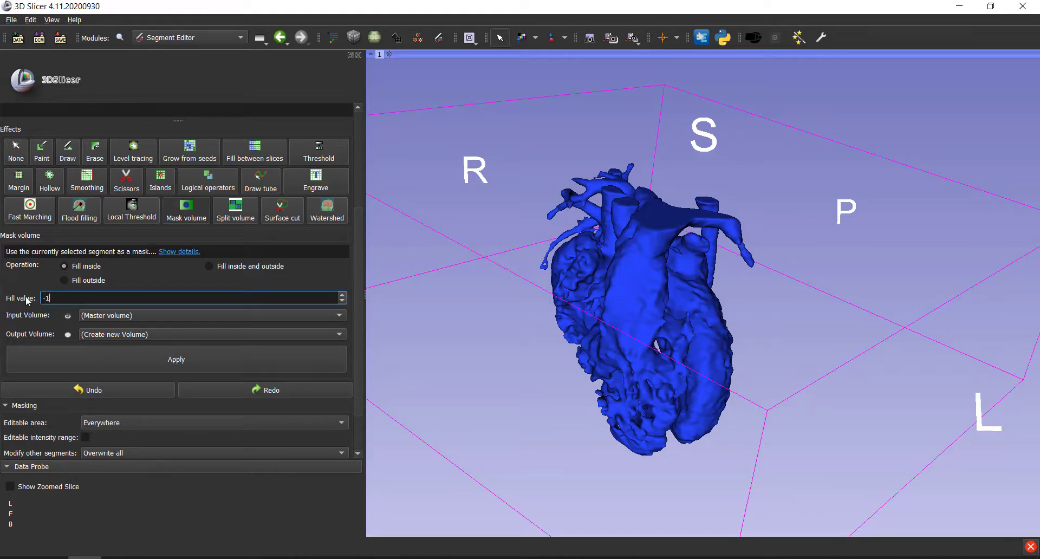
pyautogui.write('000')
# Mask Volumen Original with Segment_1 to create Volumen Original masked.
pyautogui.click(97, 317)
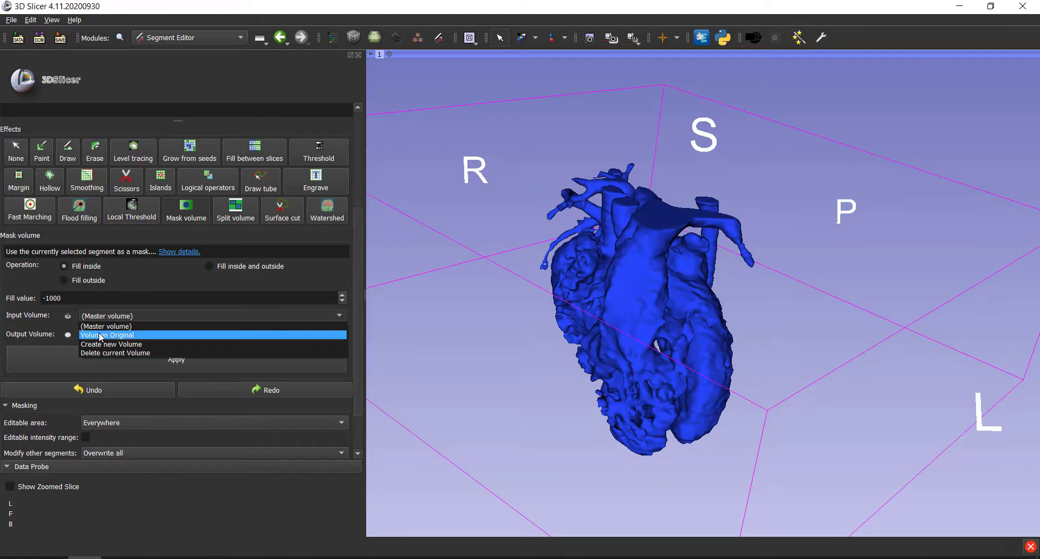
pyautogui.click(130, 336)
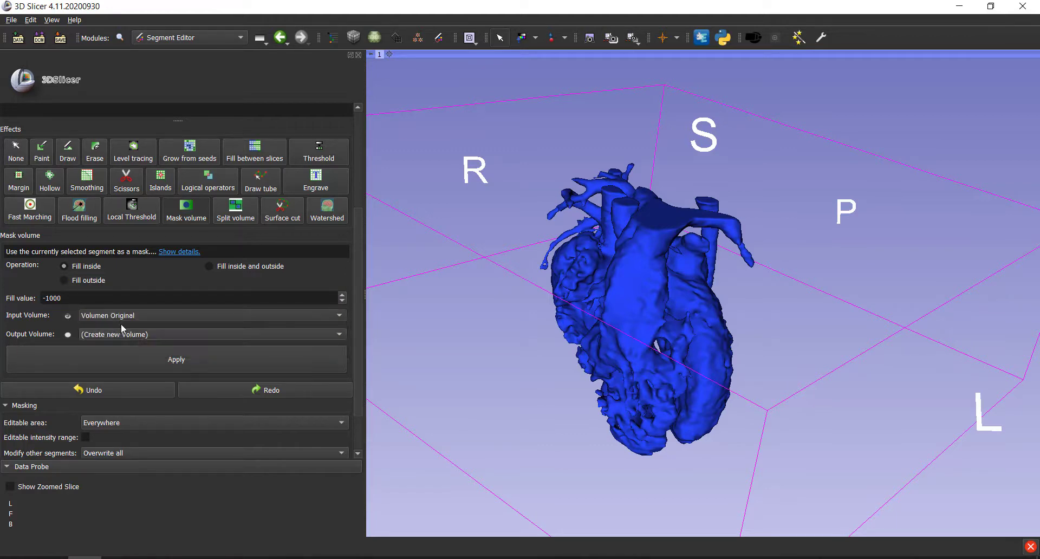
pyautogui.click(128, 352)
pyautogui.click(168, 361)
pyautogui.scroll(1, 67, 115)
pyautogui.scroll(2, 26, 162)
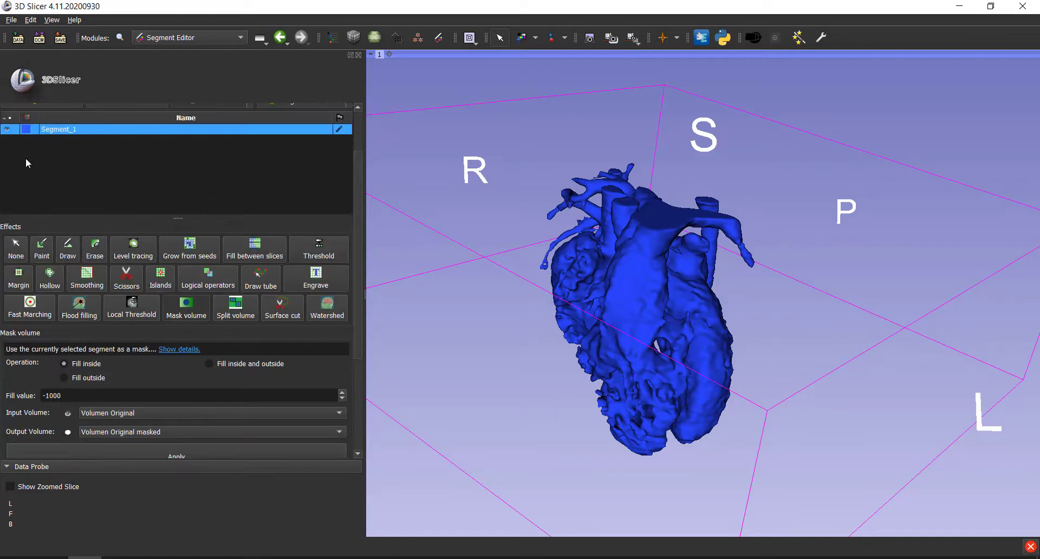
# Hide Segment_1 and show Volumen Original masked in the Volume Rendering module.
pyautogui.click(7, 129)
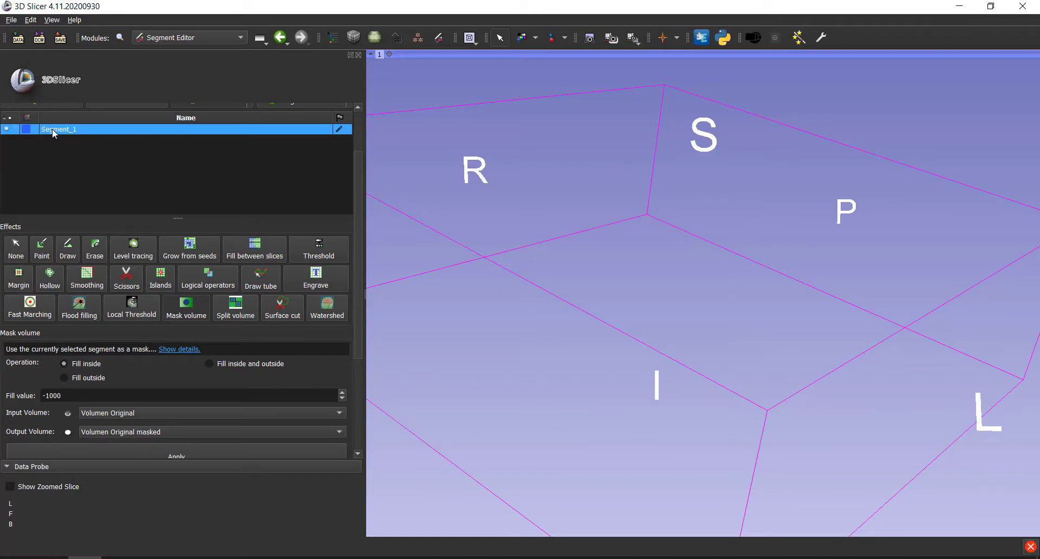
pyautogui.click(174, 37)
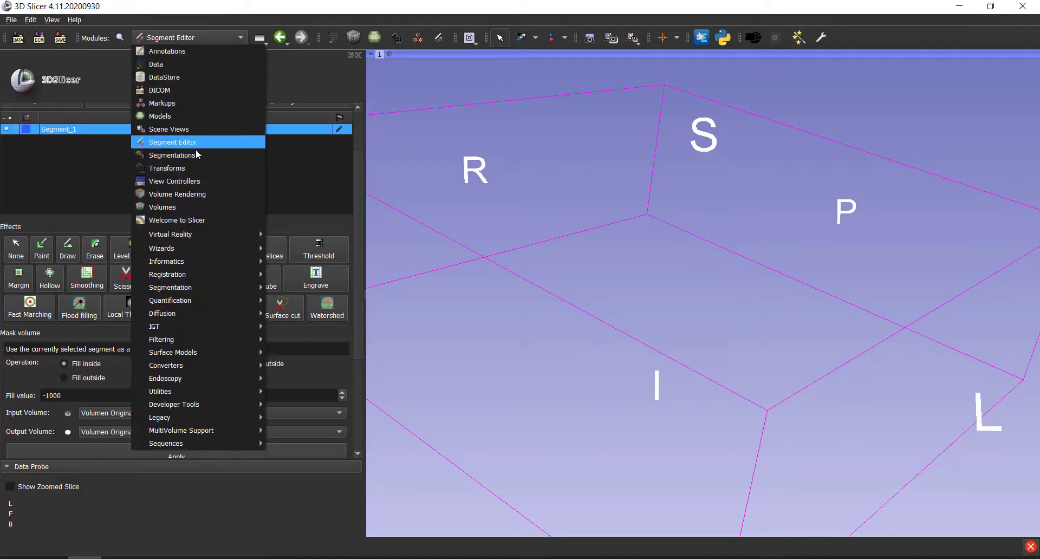
pyautogui.click(171, 196)
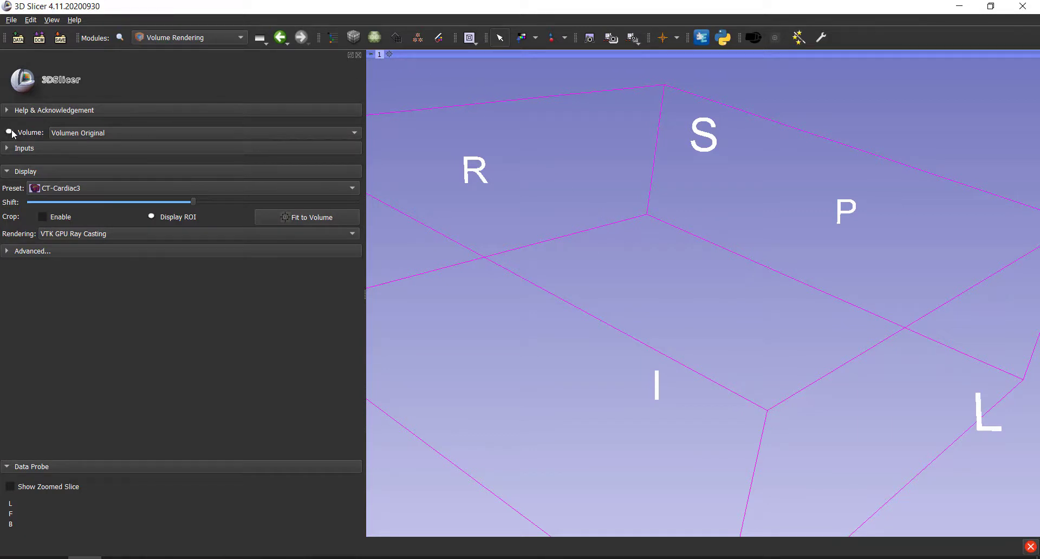
pyautogui.click(69, 134)
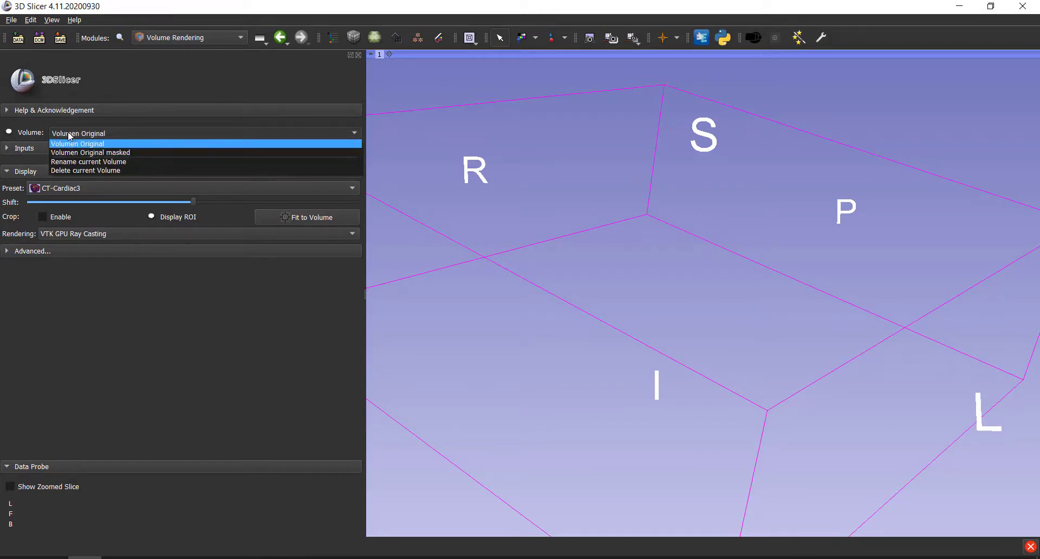
pyautogui.click(132, 157)
pyautogui.click(8, 132)
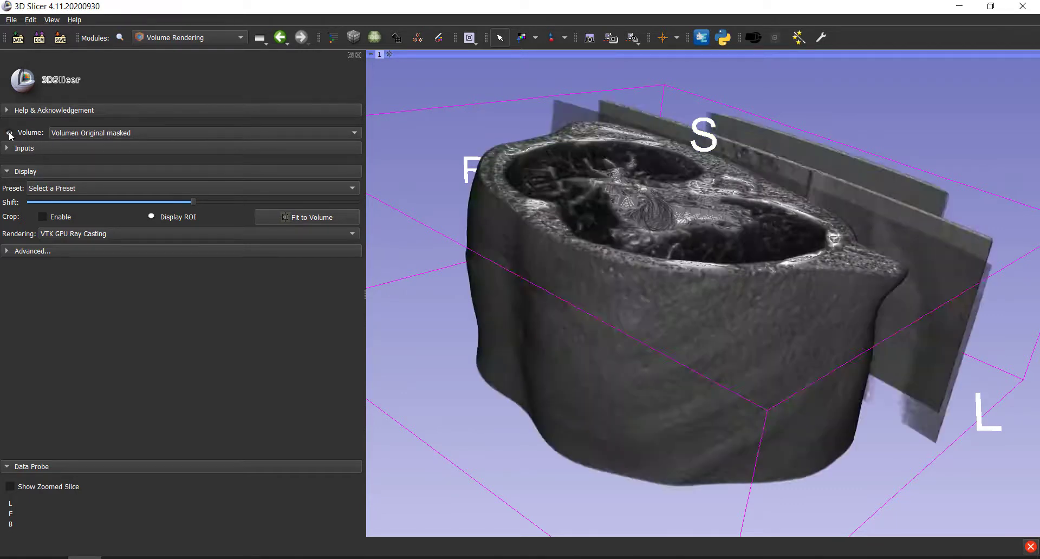
# Apply the CT-Cardiac3 rendering preset to the masked chest volume.
pyautogui.click(120, 189)
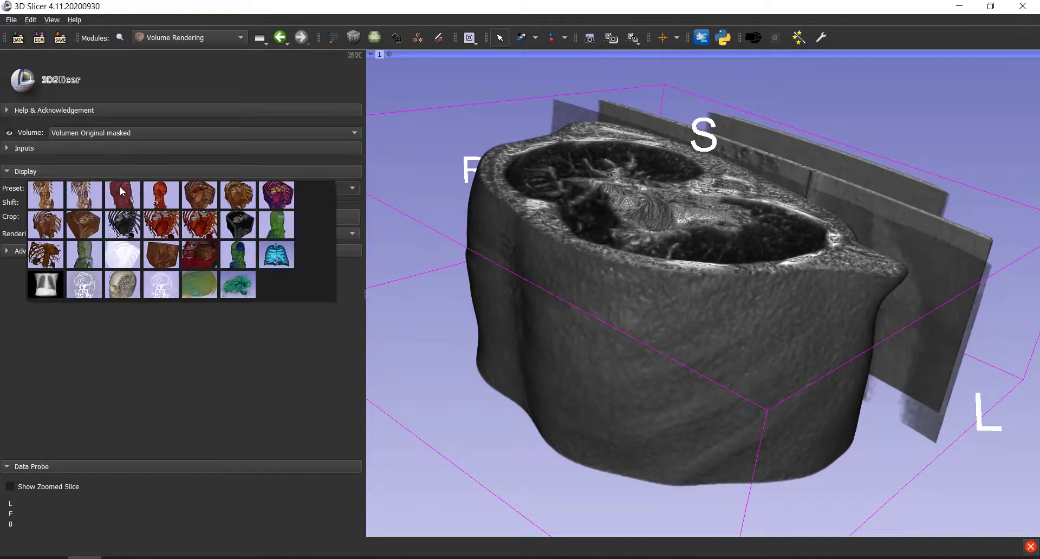
pyautogui.click(276, 197)
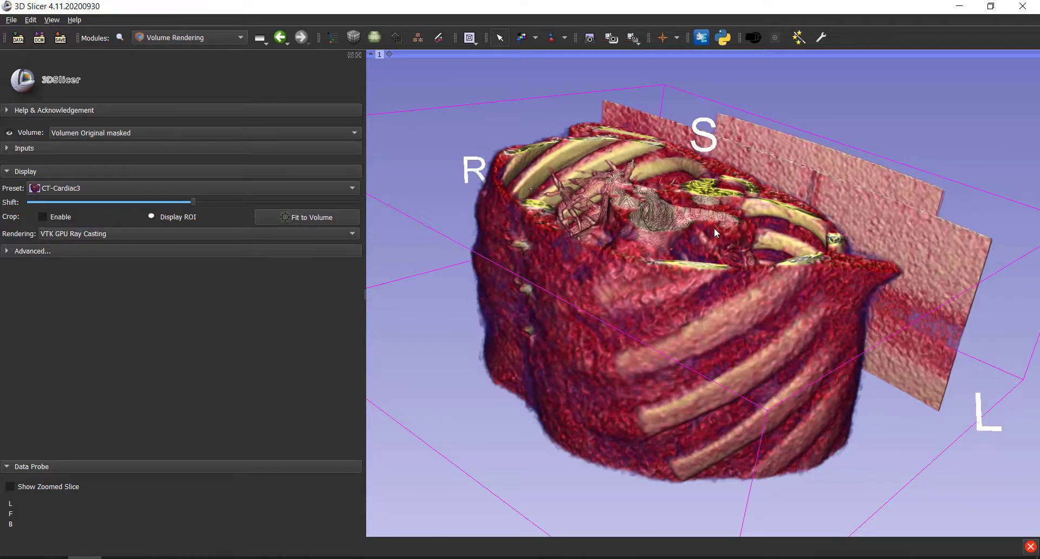
pyautogui.scroll(-2, 714, 227)
pyautogui.scroll(5, 713, 236)
pyautogui.scroll(-3, 710, 212)
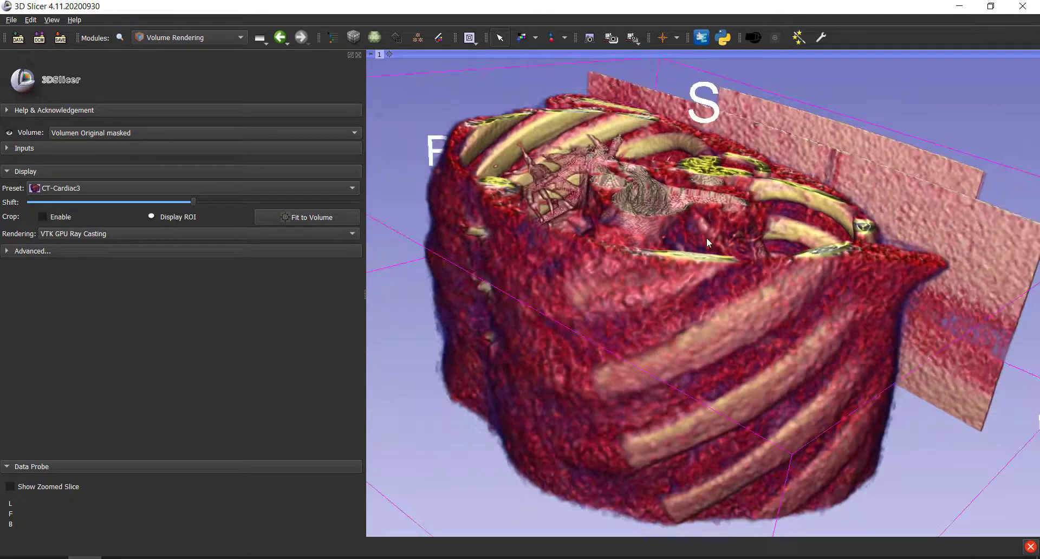
pyautogui.moveTo(706, 237)
pyautogui.mouseDown()
pyautogui.moveTo(700, 316)
pyautogui.moveTo(656, 249)
pyautogui.mouseUp()
# Zoom and orbit the rendering to inspect the hollow heart and branching vessel.
pyautogui.scroll(3, 655, 248)
pyautogui.scroll(3, 645, 261)
pyautogui.scroll(-3, 646, 261)
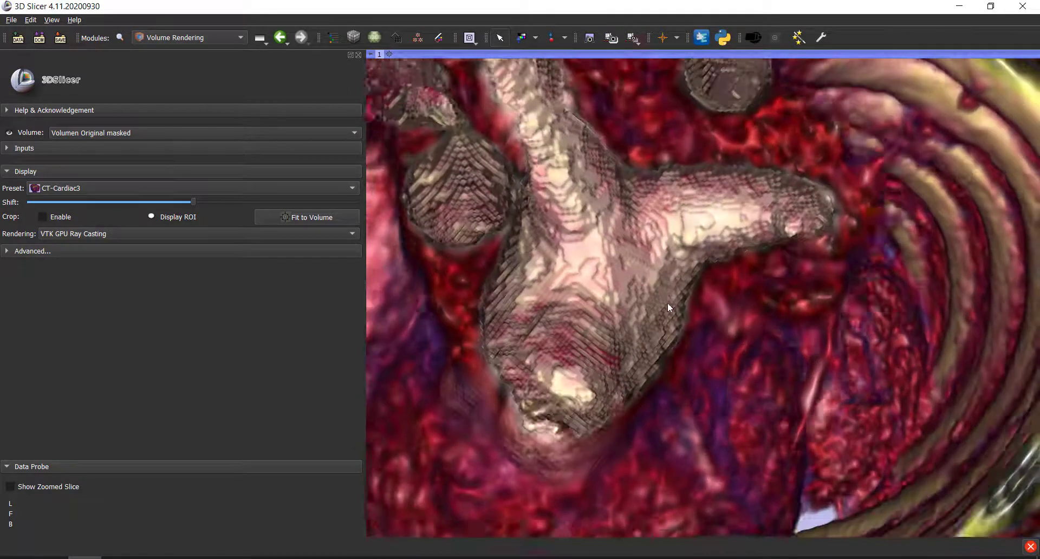
pyautogui.moveTo(667, 302)
pyautogui.mouseDown()
pyautogui.moveTo(659, 333)
pyautogui.moveTo(659, 318)
pyautogui.moveTo(689, 340)
pyautogui.moveTo(741, 349)
pyautogui.moveTo(708, 335)
pyautogui.moveTo(697, 294)
pyautogui.moveTo(692, 332)
pyautogui.moveTo(634, 343)
pyautogui.moveTo(637, 356)
pyautogui.moveTo(659, 245)
pyautogui.moveTo(774, 267)
pyautogui.mouseUp()
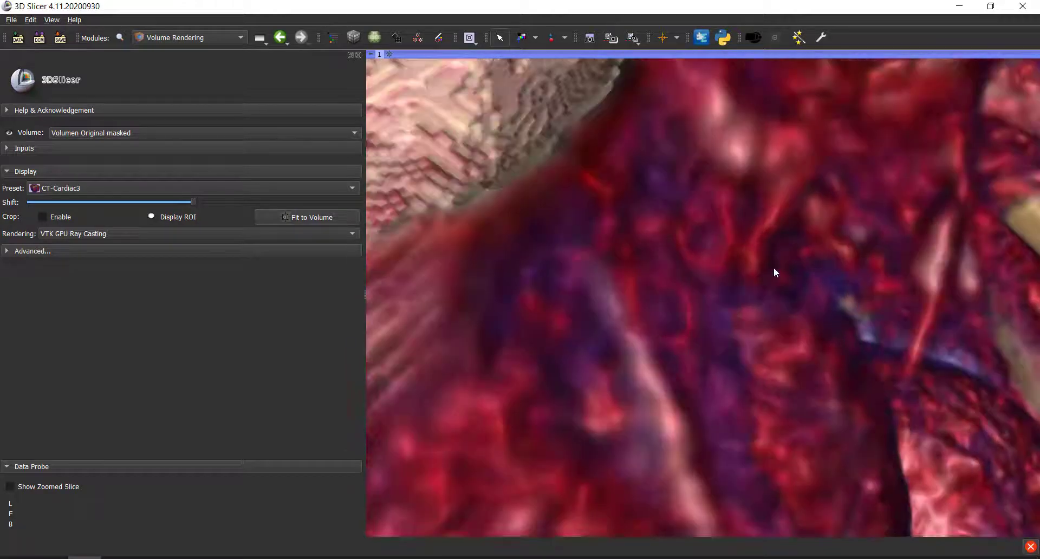
pyautogui.scroll(-5, 774, 267)
pyautogui.scroll(-5, 794, 268)
pyautogui.moveTo(720, 249)
pyautogui.mouseDown()
pyautogui.moveTo(724, 262)
pyautogui.moveTo(707, 233)
pyautogui.moveTo(775, 270)
pyautogui.moveTo(693, 250)
pyautogui.moveTo(753, 273)
pyautogui.moveTo(792, 339)
pyautogui.moveTo(762, 340)
pyautogui.moveTo(779, 370)
pyautogui.moveTo(763, 372)
pyautogui.moveTo(766, 323)
pyautogui.moveTo(631, 281)
pyautogui.mouseUp()
# Zoom, pan and rotate the masked chest rendering to a side view.
pyautogui.scroll(-3, 630, 277)
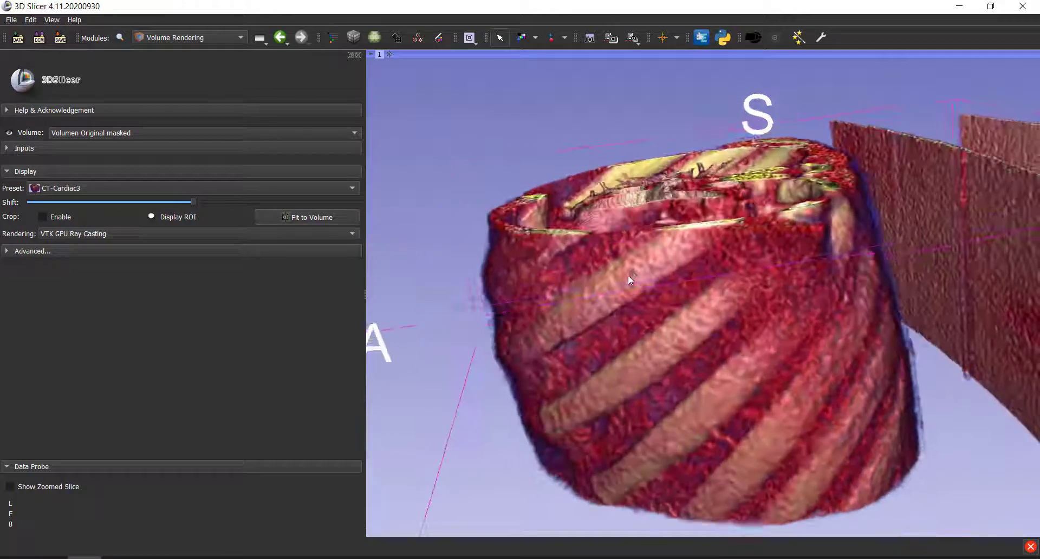
pyautogui.scroll(-2, 628, 275)
pyautogui.moveTo(759, 298)
pyautogui.mouseDown()
pyautogui.moveTo(689, 264)
pyautogui.moveTo(694, 278)
pyautogui.mouseUp()
pyautogui.scroll(-2, 695, 278)
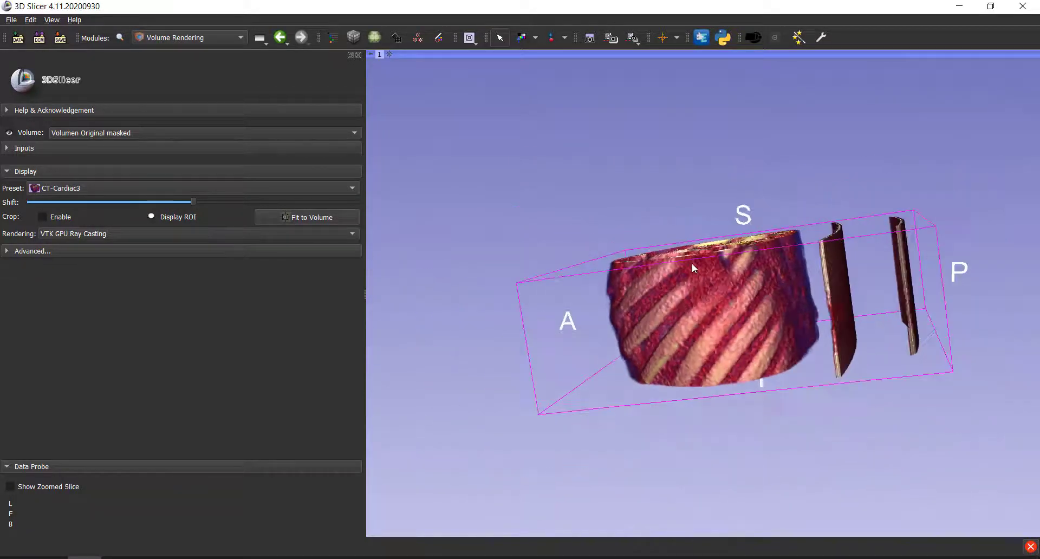
pyautogui.scroll(2, 691, 262)
pyautogui.moveTo(619, 256)
pyautogui.mouseDown()
pyautogui.moveTo(668, 292)
pyautogui.moveTo(630, 239)
pyautogui.moveTo(576, 219)
pyautogui.mouseUp()
pyautogui.moveTo(659, 224); pyautogui.dragTo(671, 228)
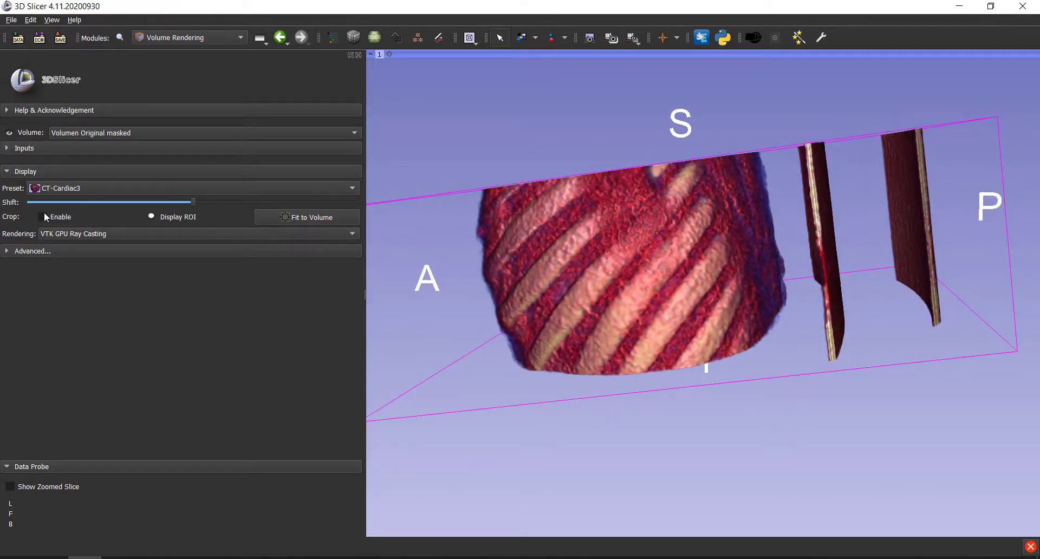
# Enable cropping and pull the ROI box's back face forward to trim posterior slabs.
pyautogui.click(151, 217)
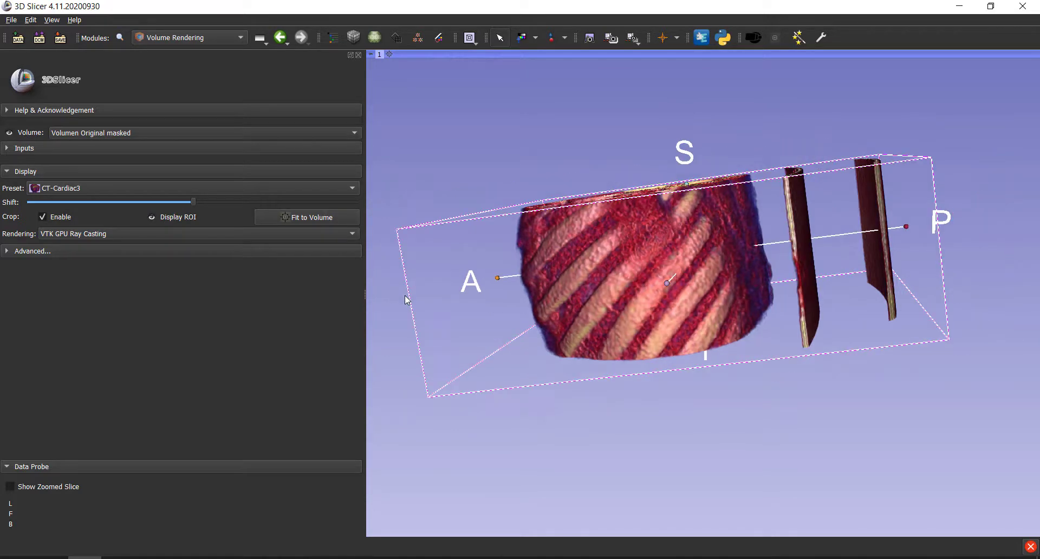
pyautogui.moveTo(405, 295); pyautogui.dragTo(558, 301)
pyautogui.moveTo(558, 301); pyautogui.dragTo(623, 299, button='middle')
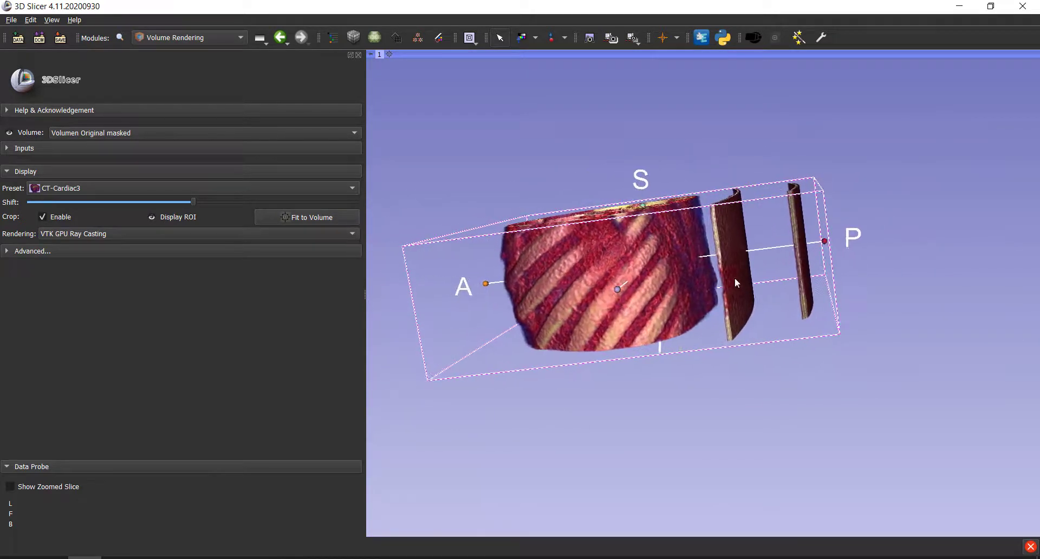
pyautogui.moveTo(762, 293); pyautogui.dragTo(780, 288)
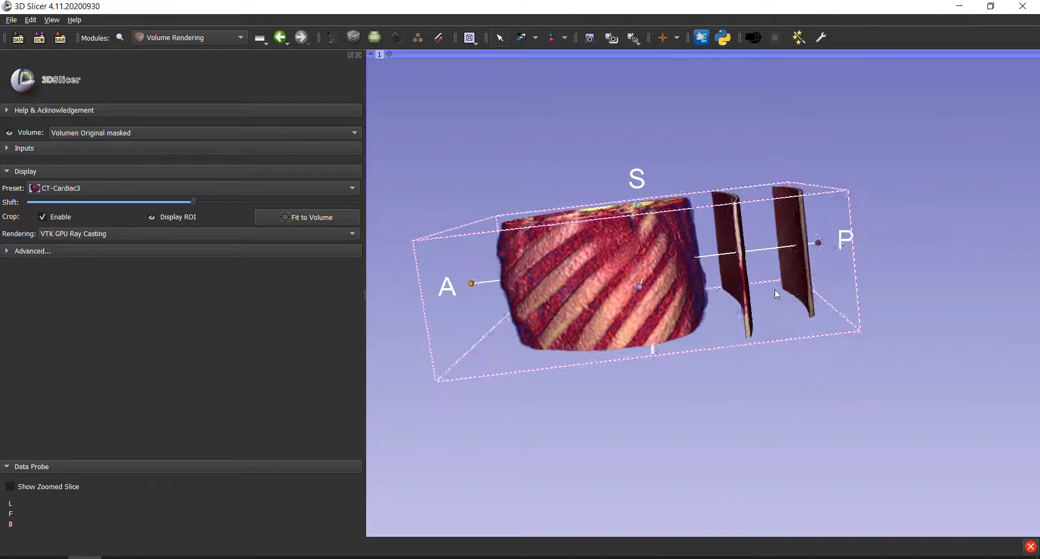
pyautogui.moveTo(821, 243); pyautogui.dragTo(716, 255)
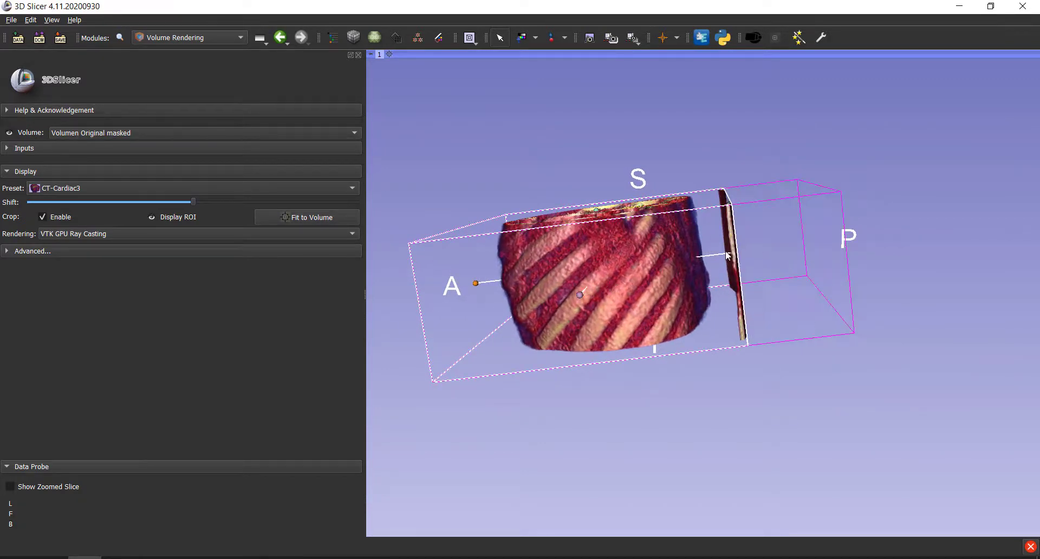